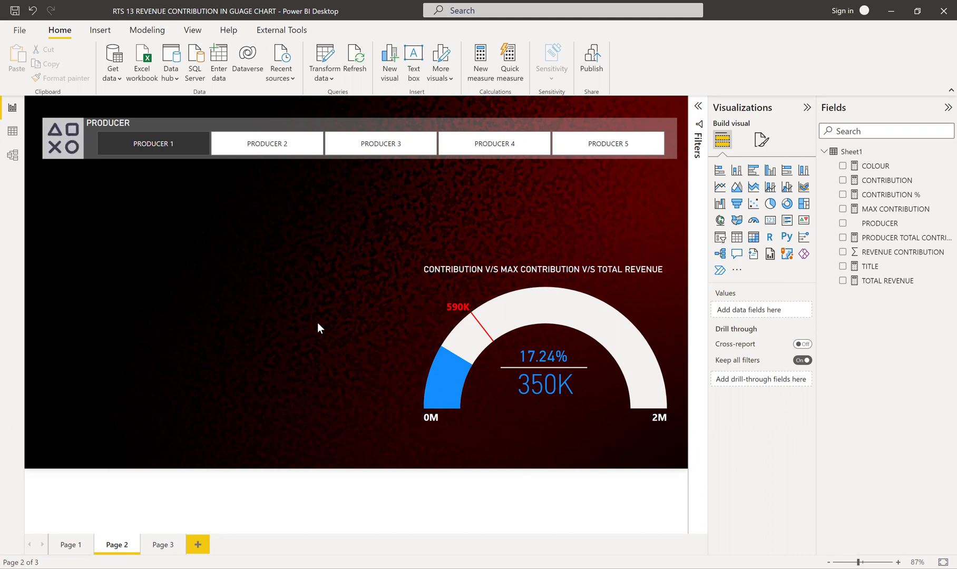
Look at Page 3, return to Page 2, and review the Sheet1 source data before going back to the report
click(163, 546)
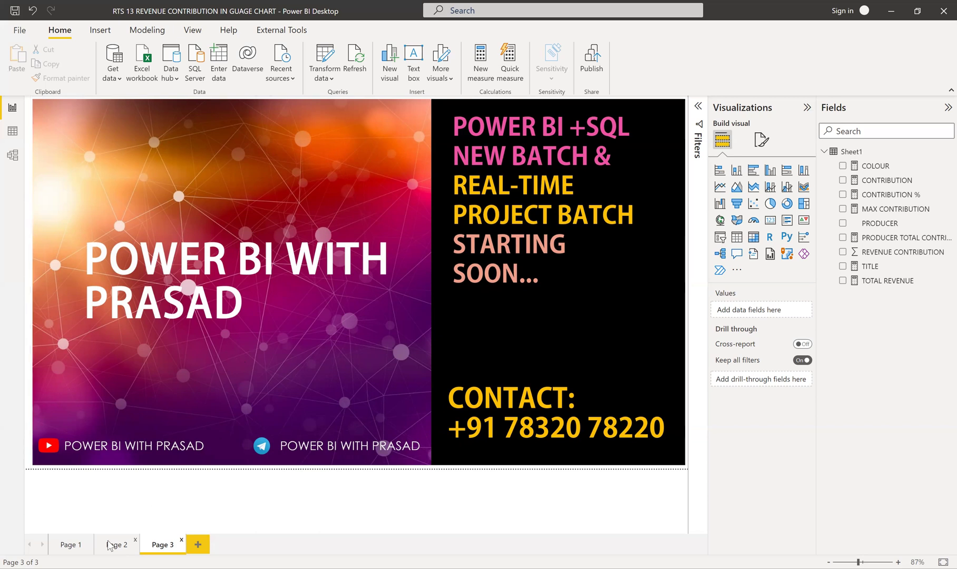
click(126, 544)
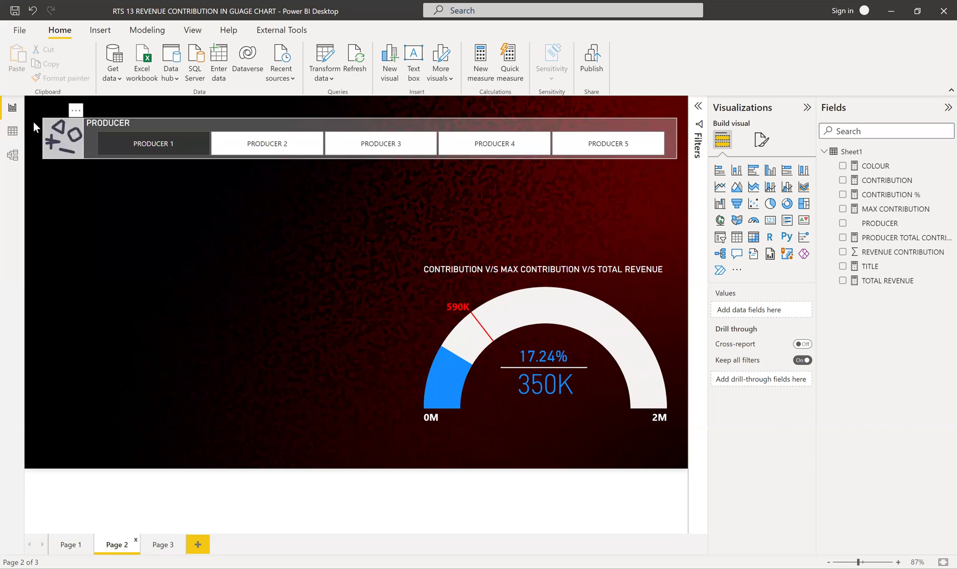
click(12, 131)
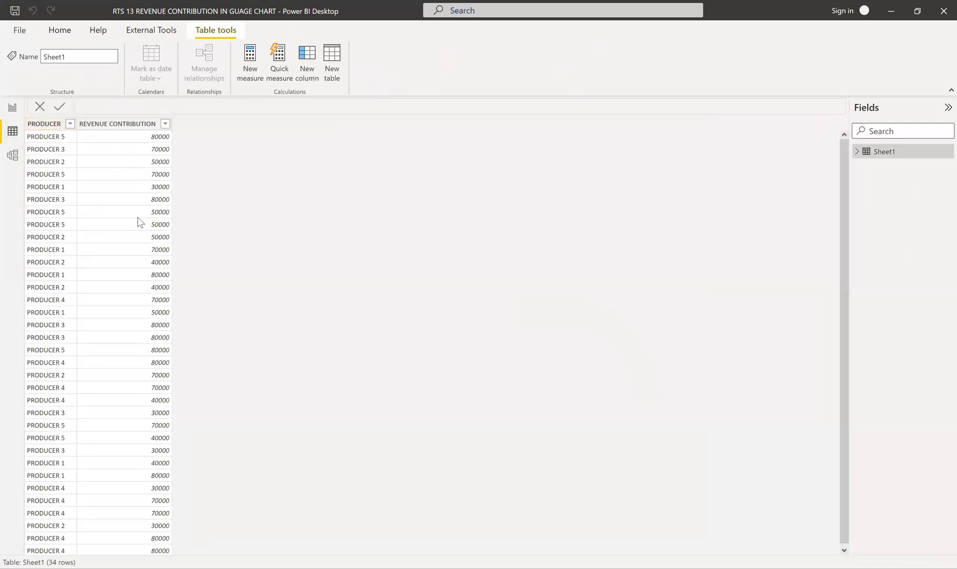
scroll(140, 221, up, 1)
click(13, 109)
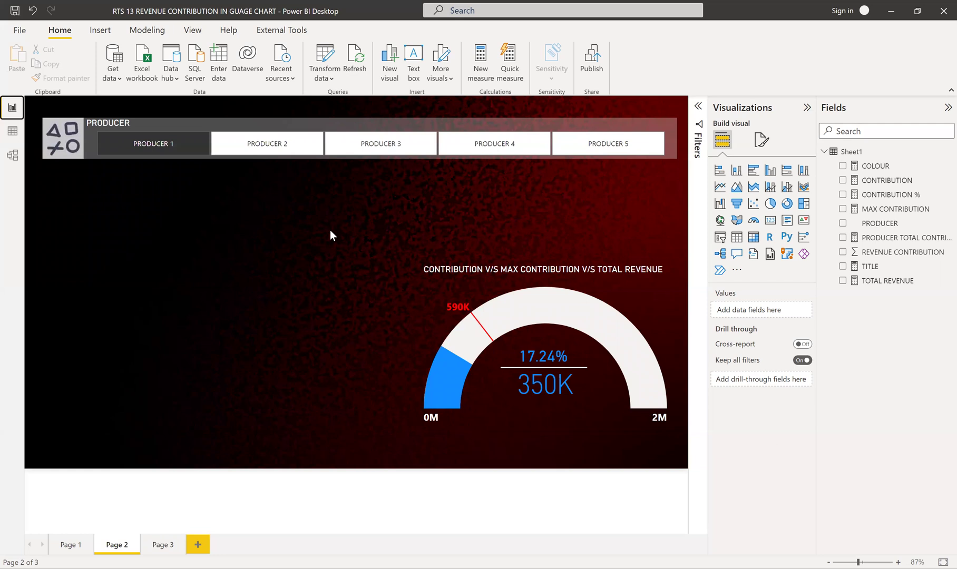
Filter the Page 2 gauge by PRODUCER 2, 3, 4 and 5 in turn, ending with PRODUCER 4 selected
click(267, 149)
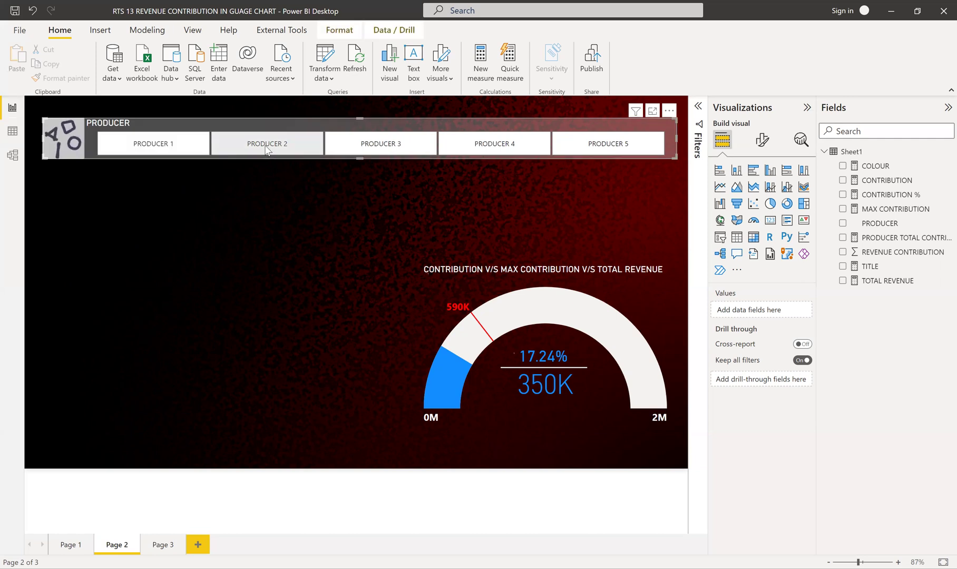
click(372, 148)
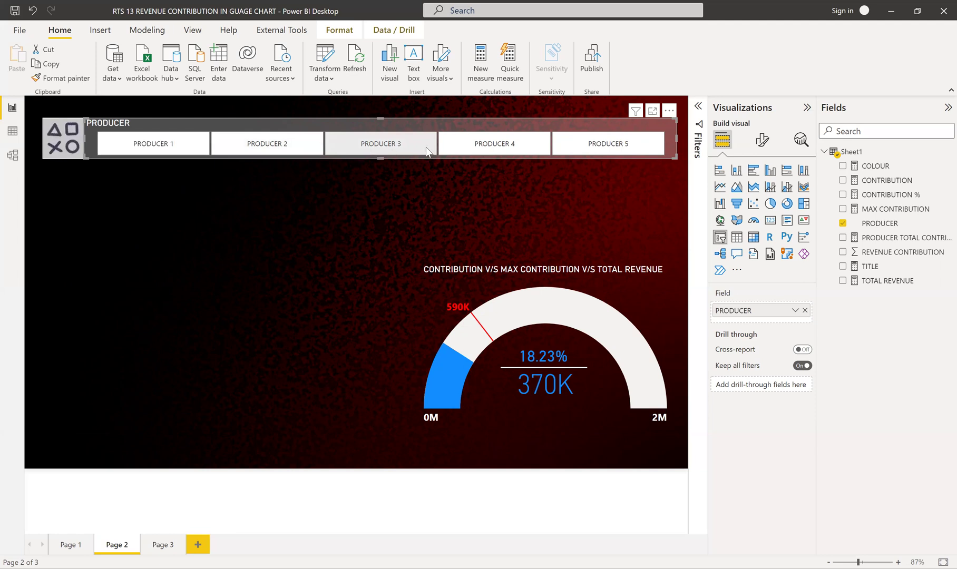
click(497, 143)
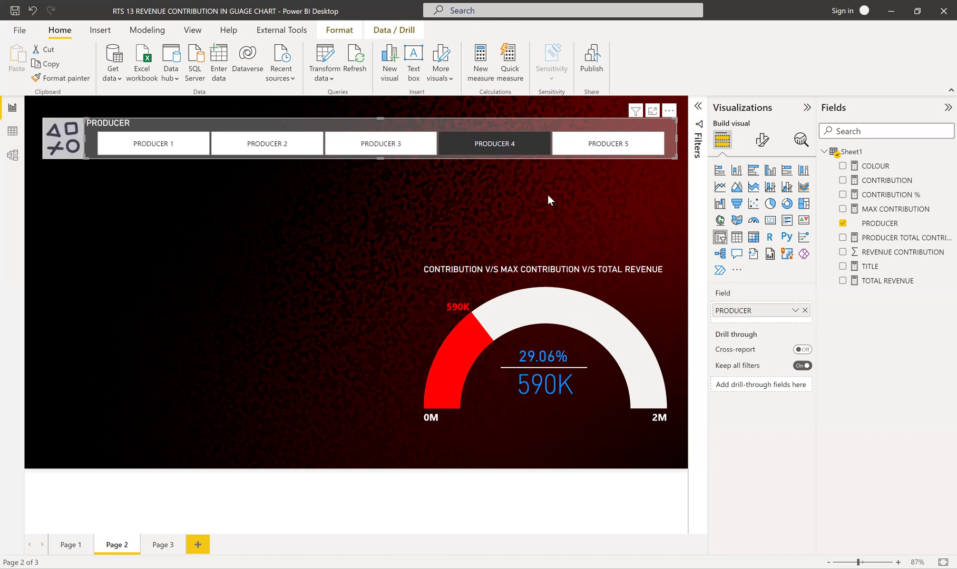
click(564, 147)
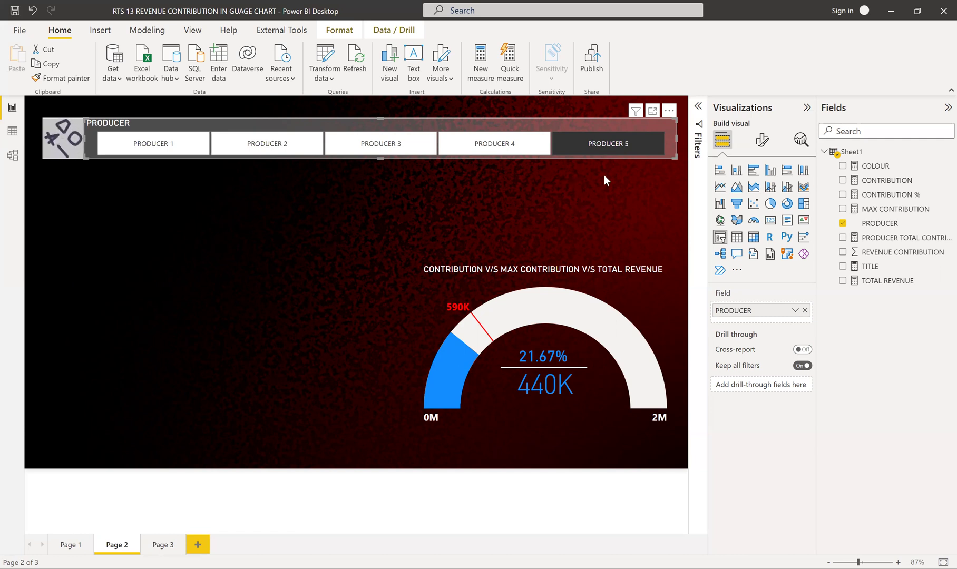
click(500, 150)
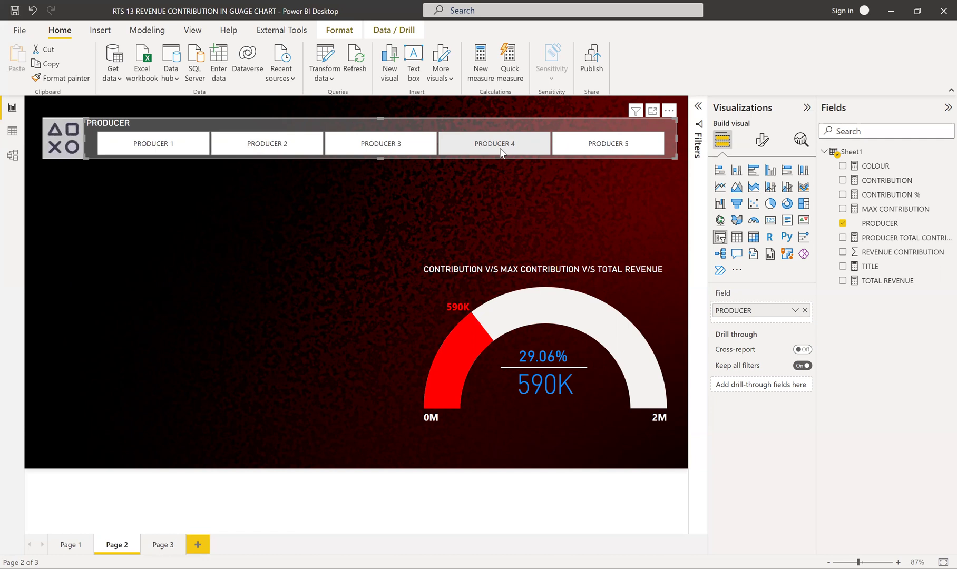
click(500, 152)
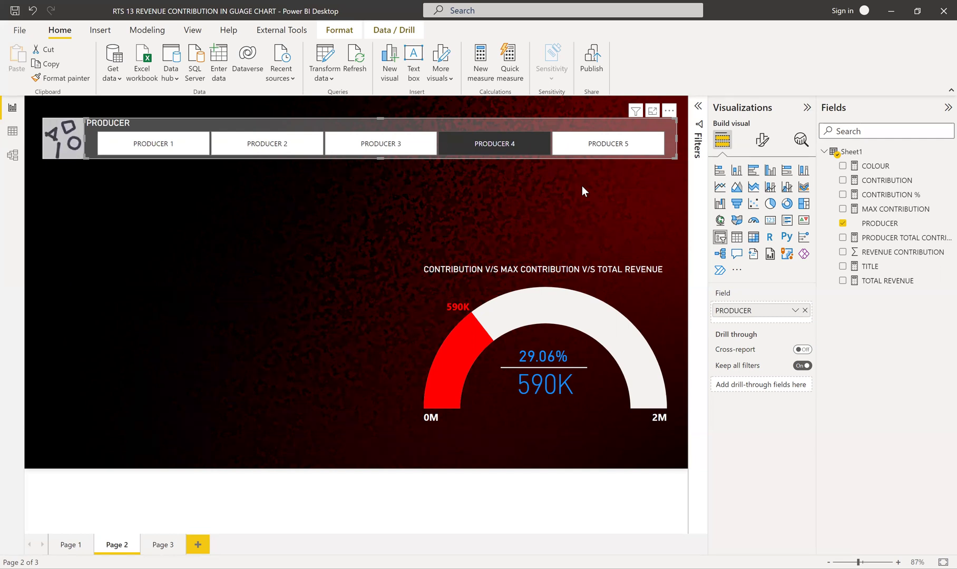
click(391, 201)
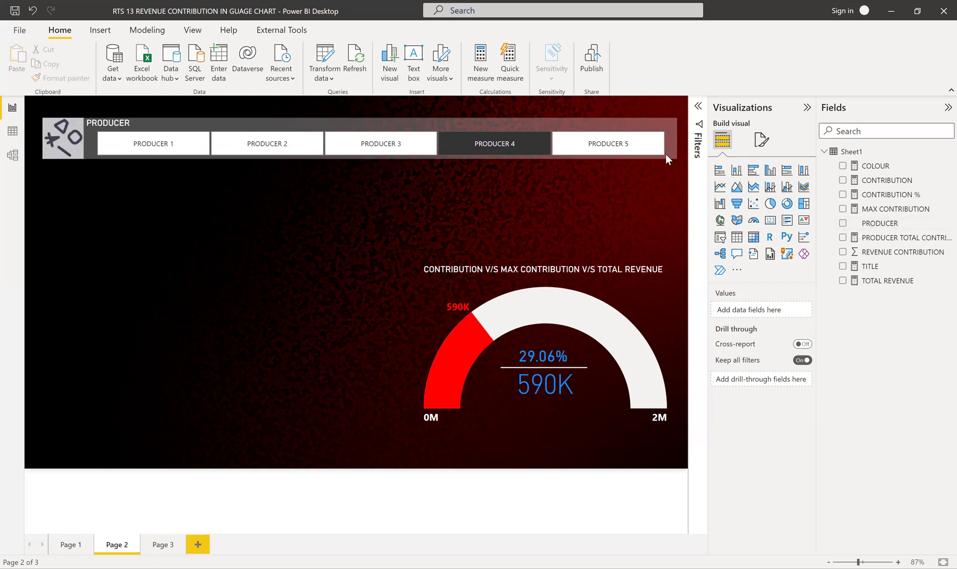
Inspect the size properties of the slicer group and the orientation option in the PRODUCER slicer's settings
click(578, 128)
click(763, 140)
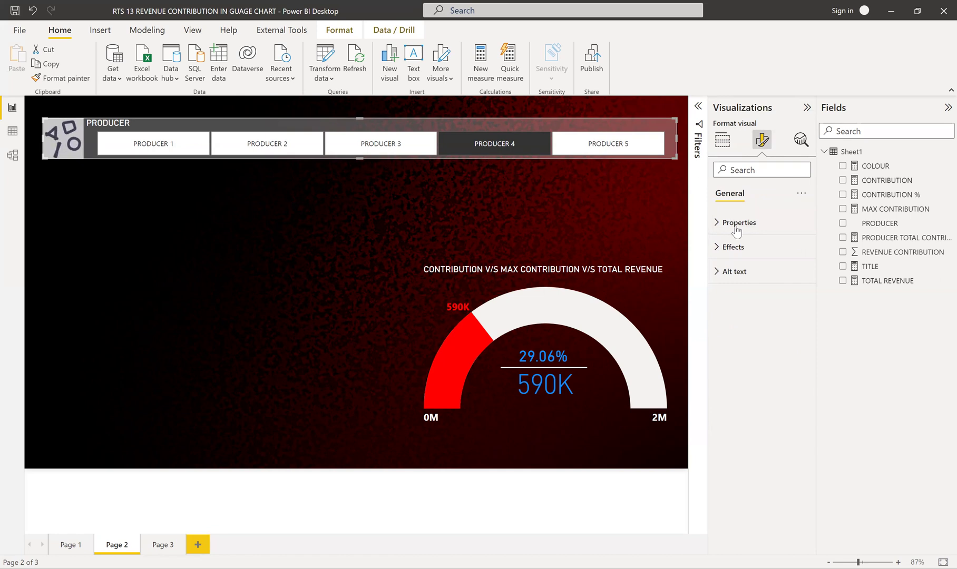
click(737, 228)
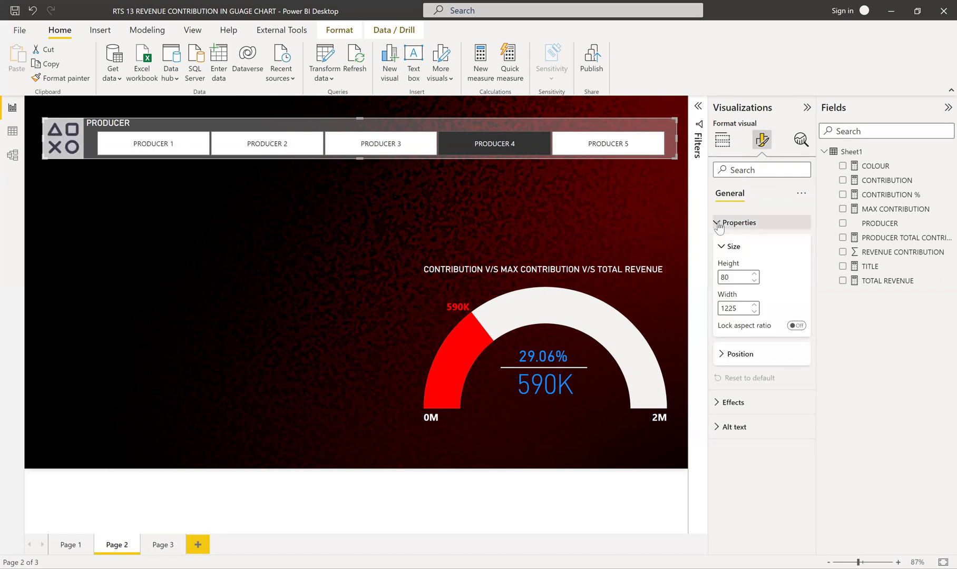
click(737, 225)
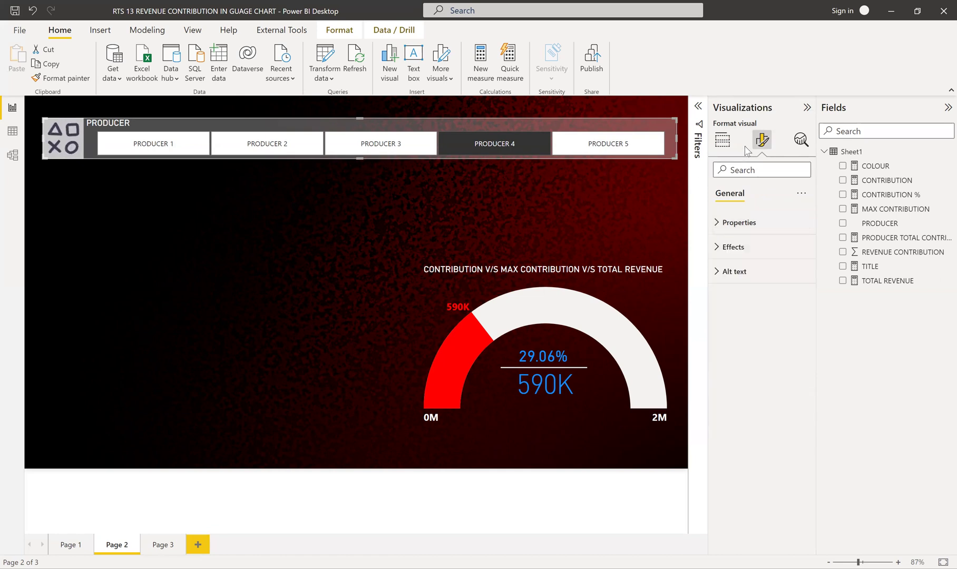
click(639, 126)
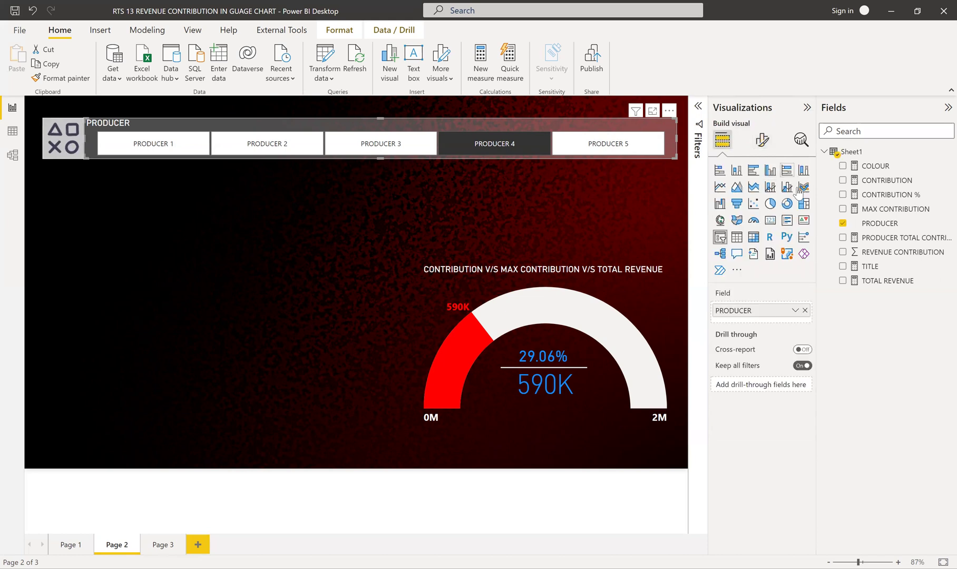
click(763, 140)
click(723, 226)
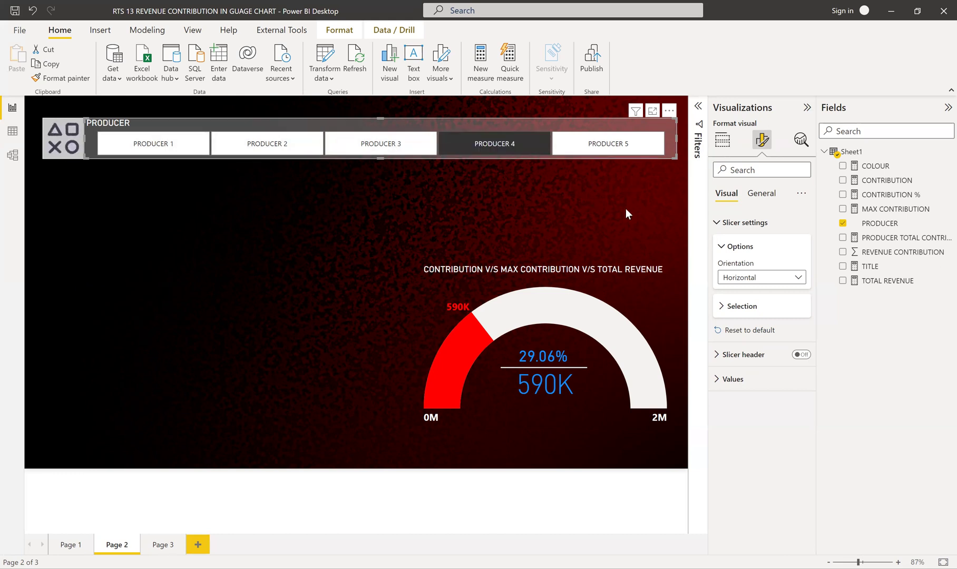
click(532, 197)
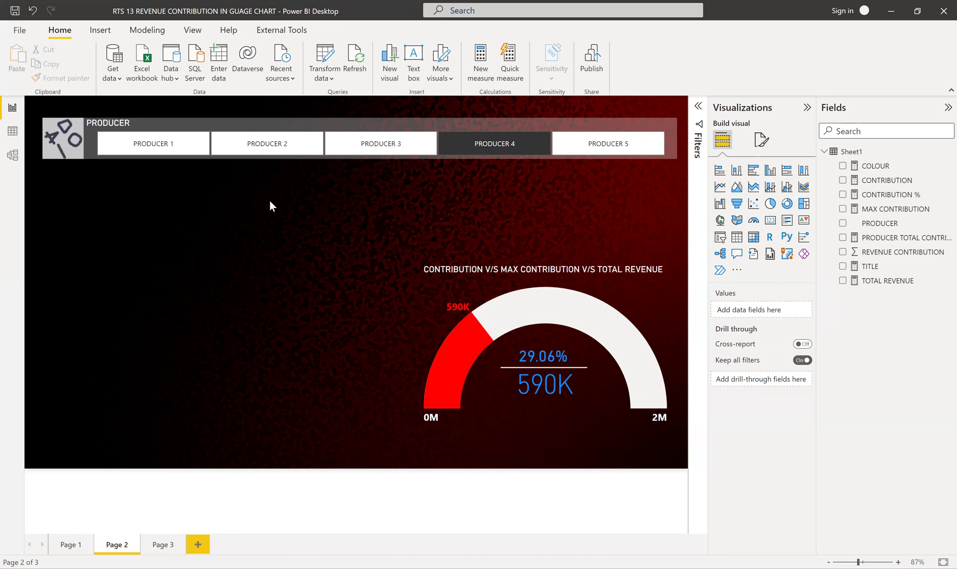
Filter Page 1 by PRODUCER 3 and examine the CONTRIBUTION measure's formula alongside the Sheet1 data
click(69, 546)
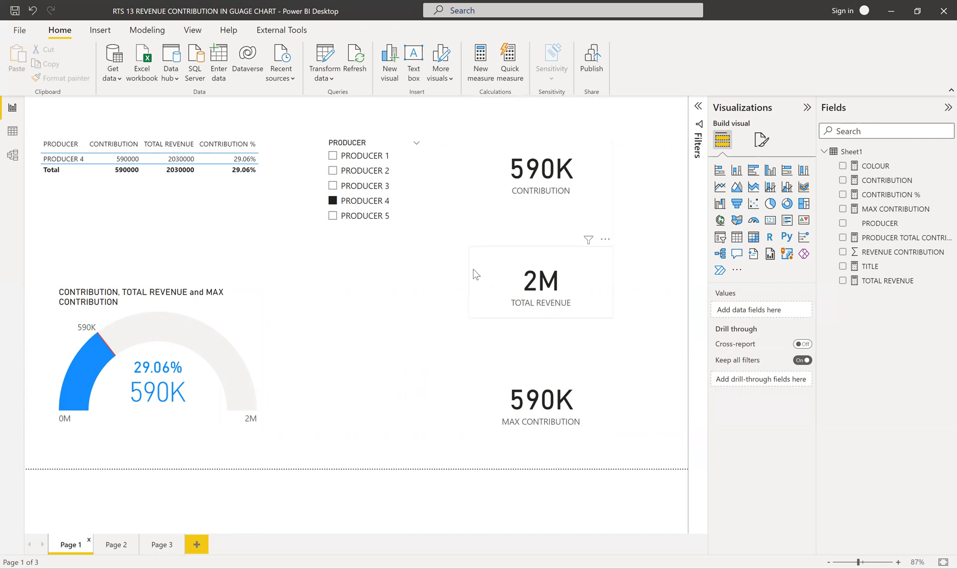
click(361, 187)
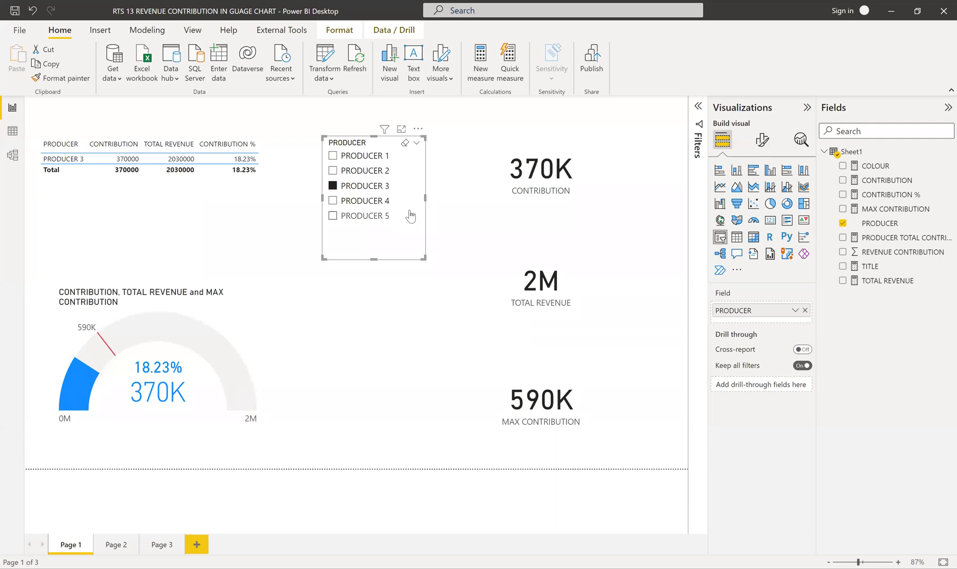
click(558, 207)
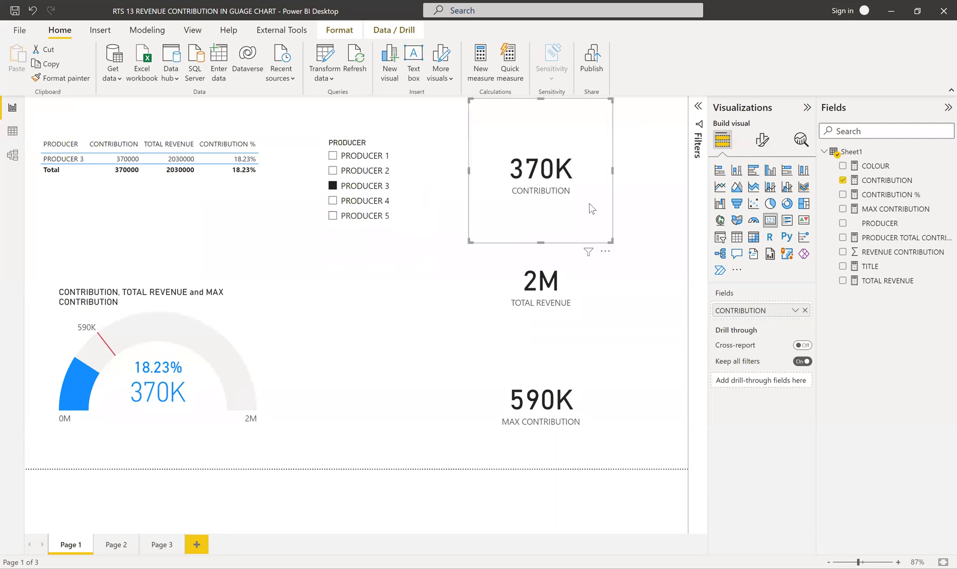
click(886, 180)
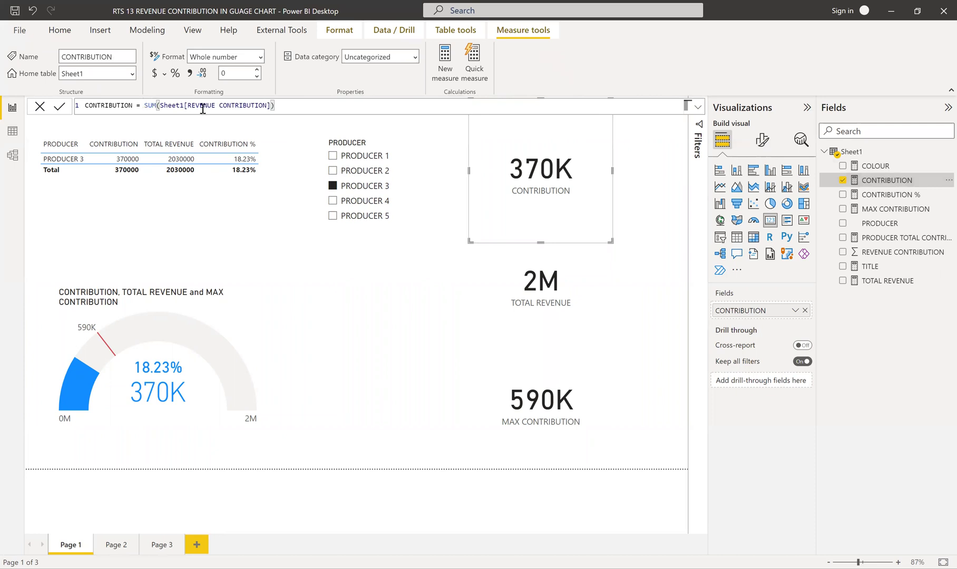
click(12, 132)
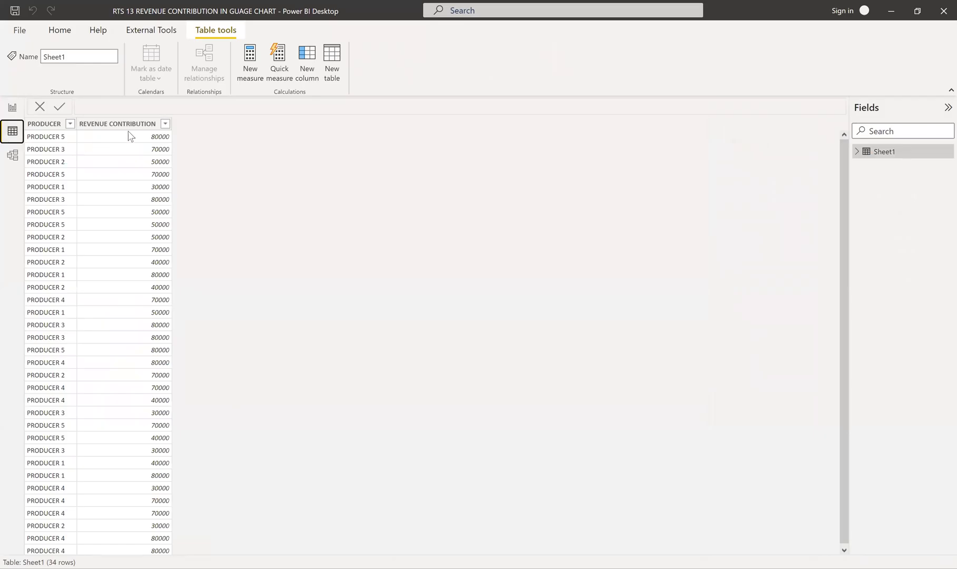
click(13, 108)
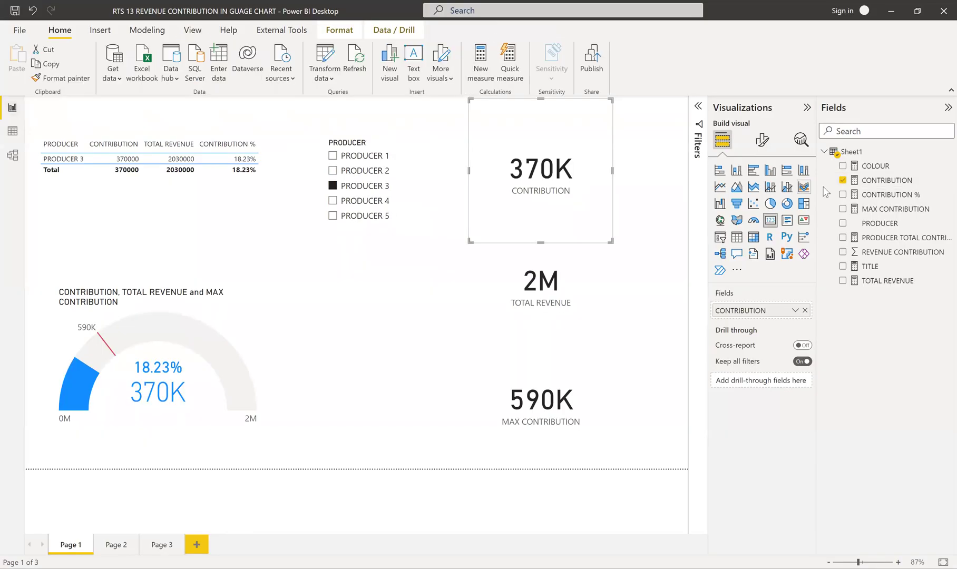
click(887, 180)
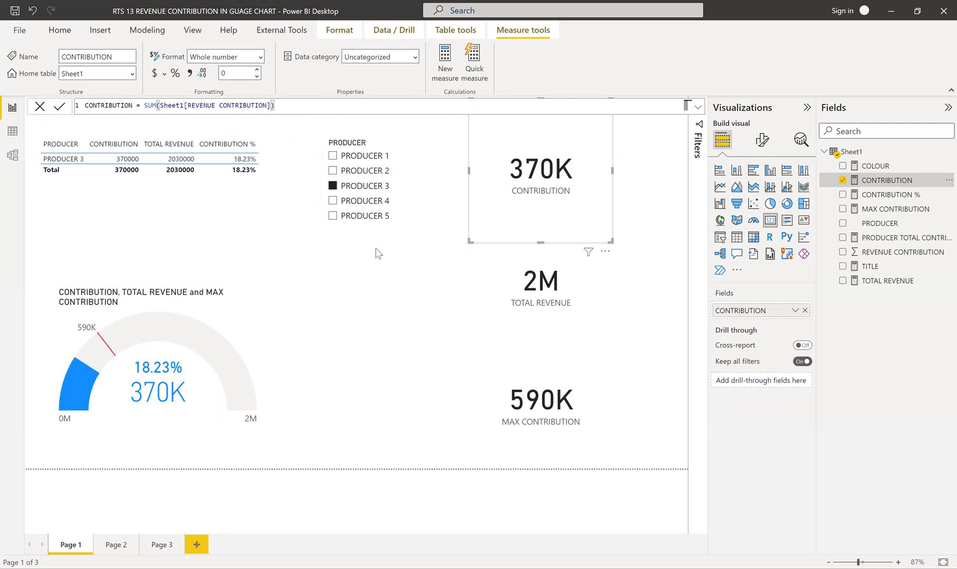
Examine the TOTAL REVENUE measure's formula, filter the page by PRODUCER 1, and examine the CONTRIBUTION % formula
click(594, 300)
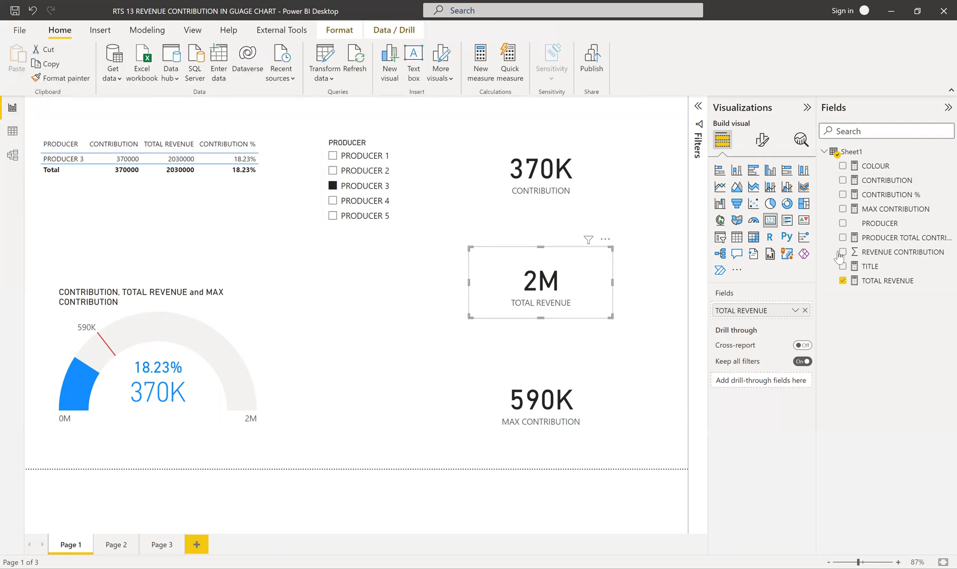
click(890, 285)
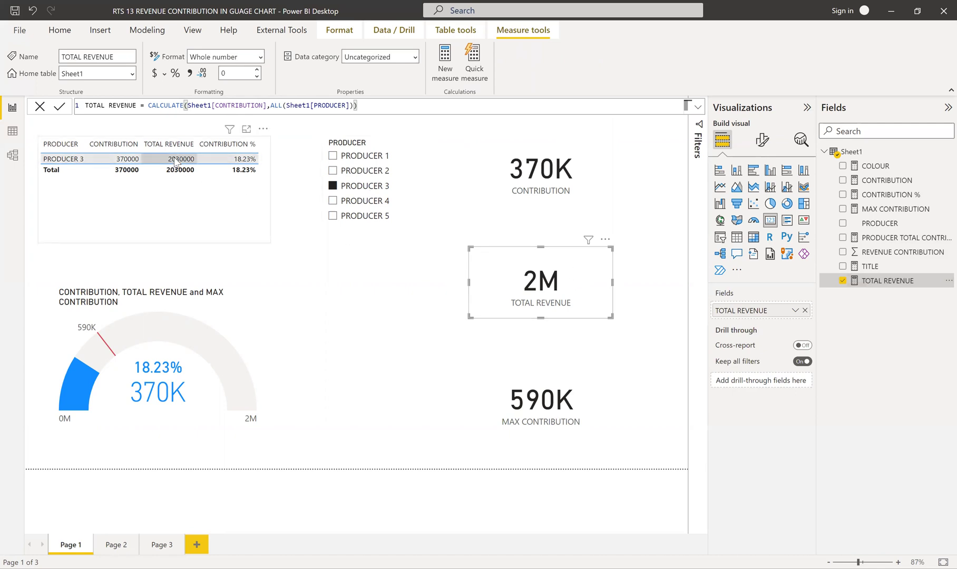
click(332, 155)
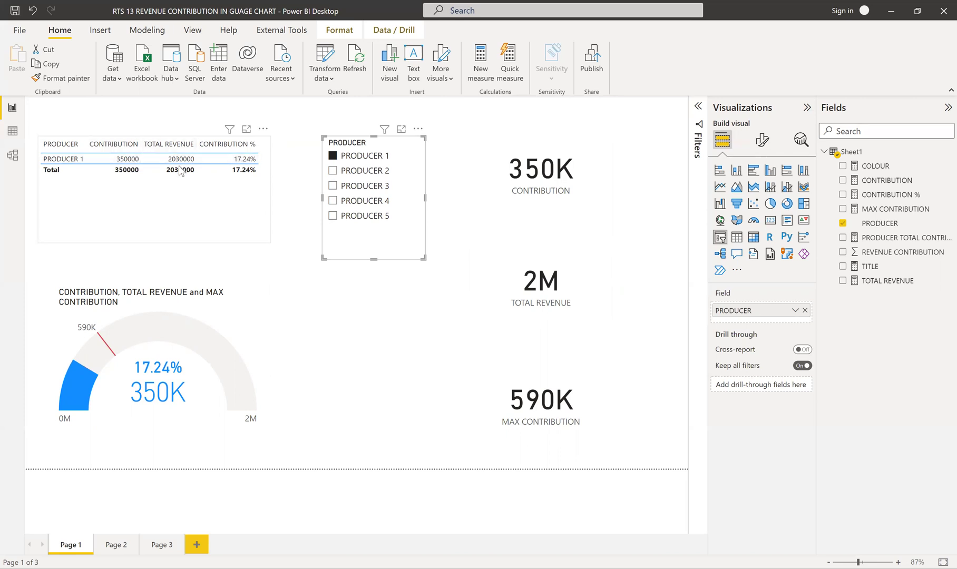
click(264, 204)
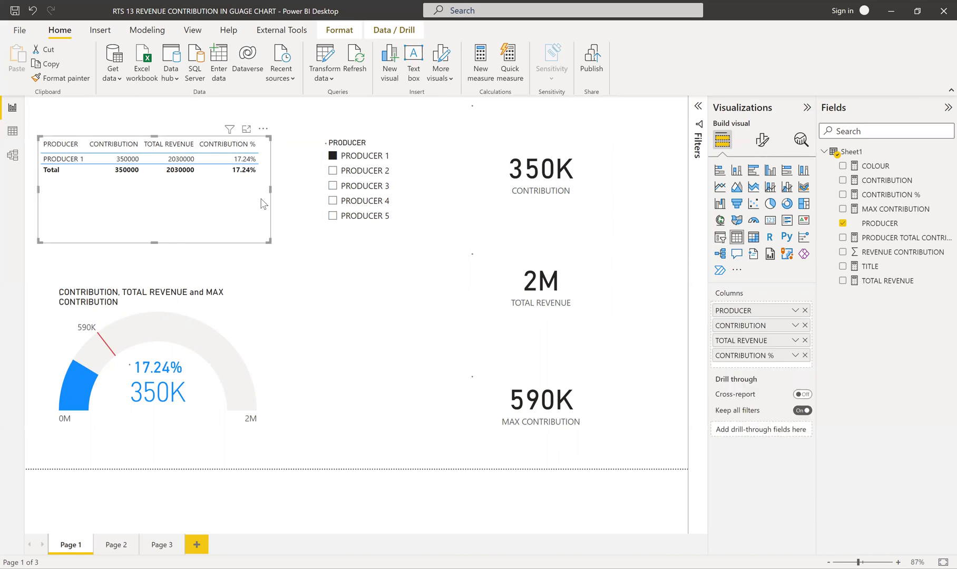
click(891, 194)
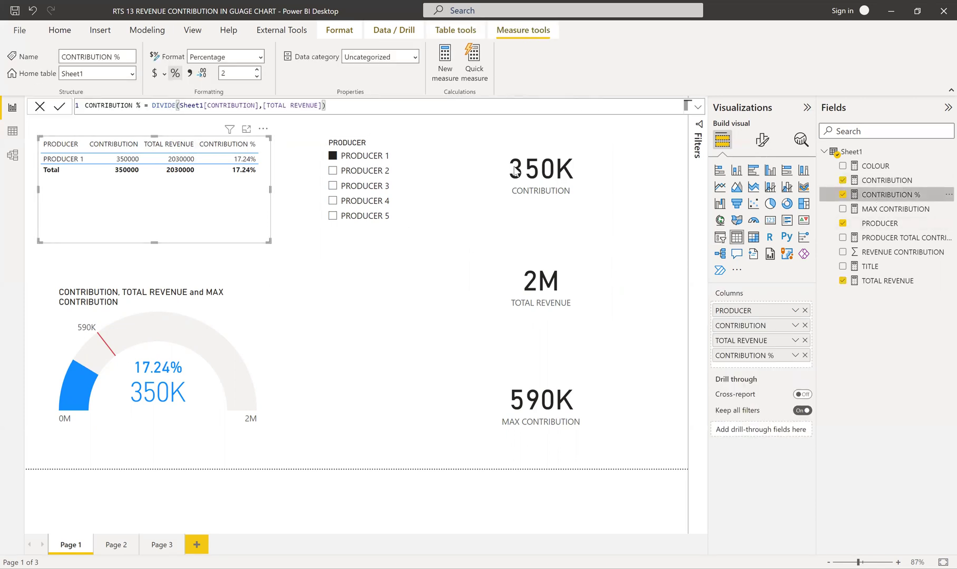
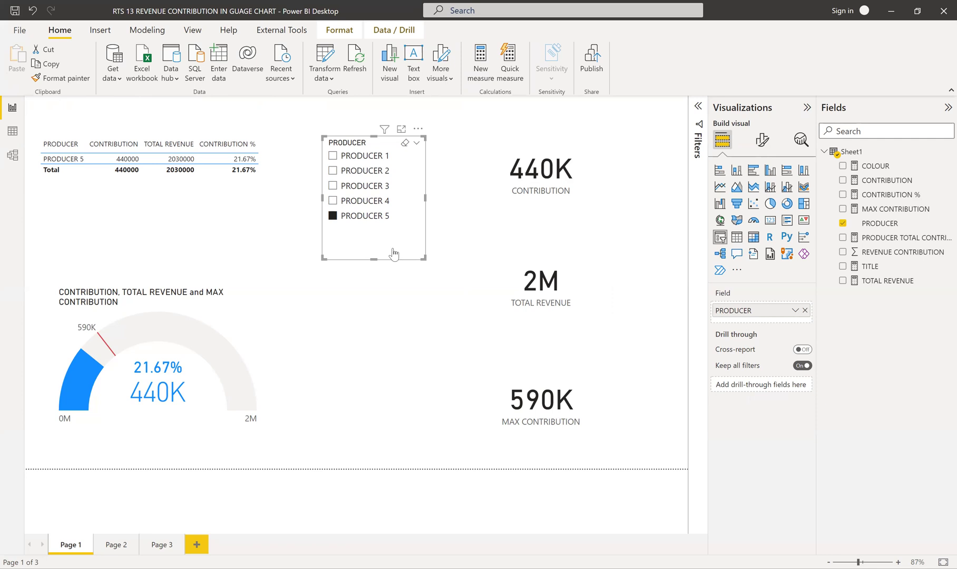
Examine the MAX CONTRIBUTION measure's formula behind its card, checking it against the Sheet1 source data
click(583, 402)
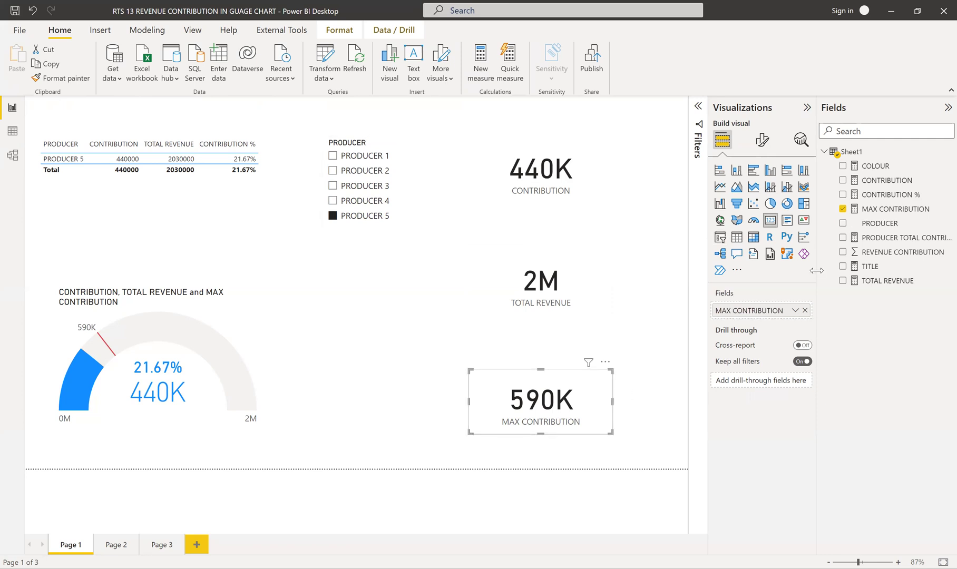
click(893, 210)
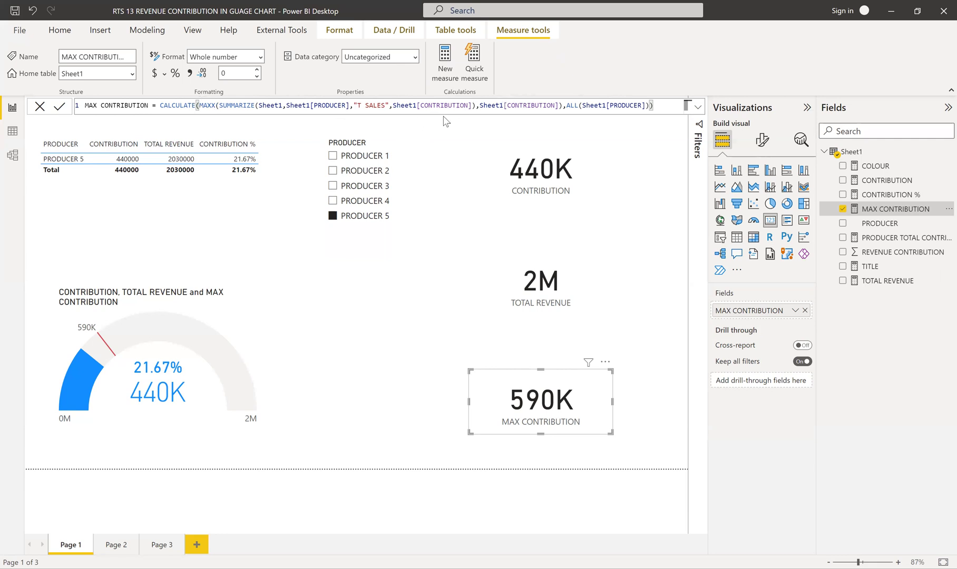
click(13, 133)
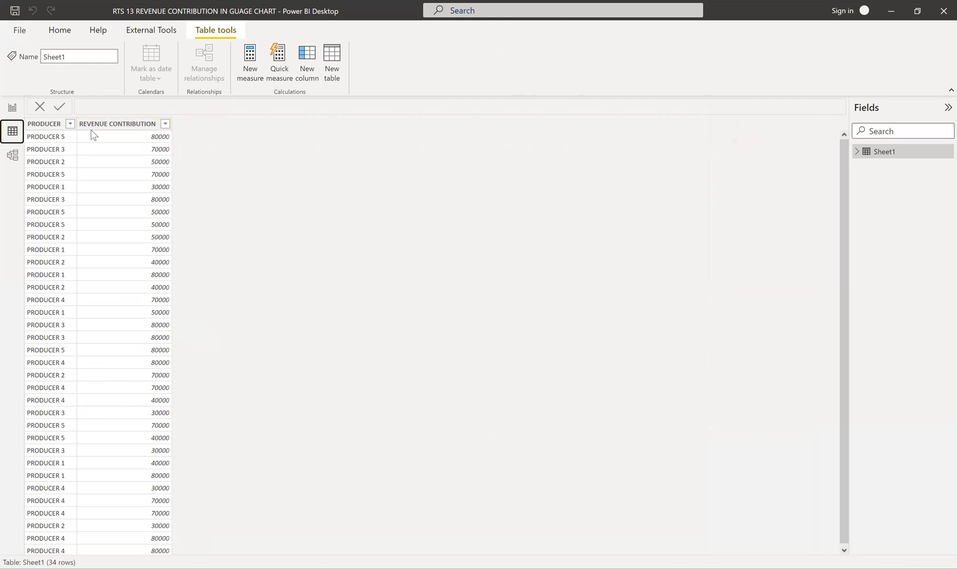
click(10, 108)
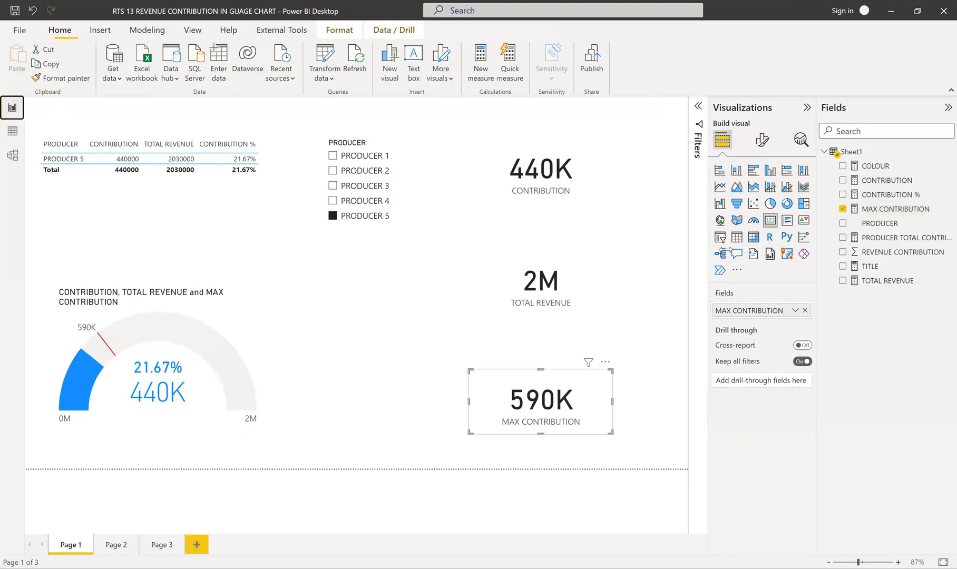
click(896, 209)
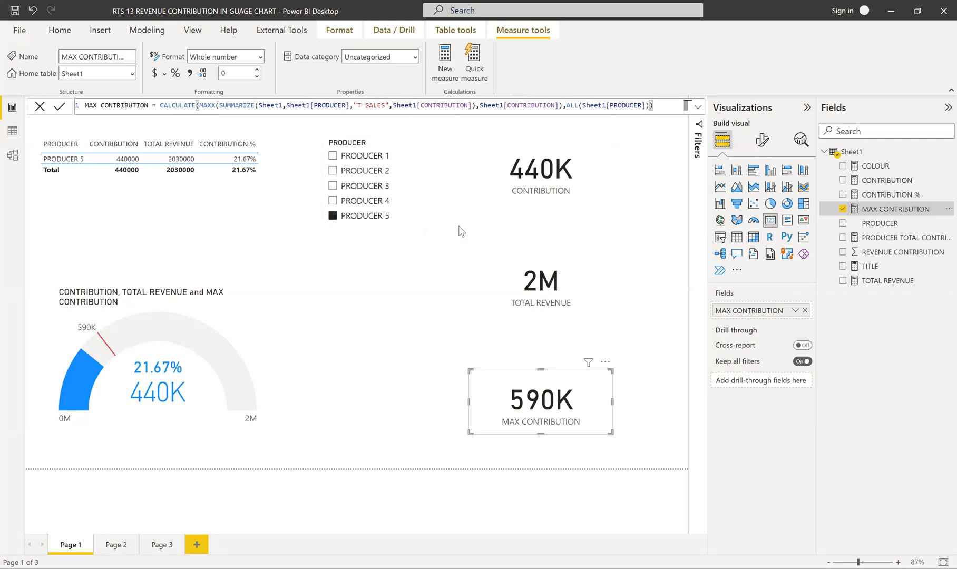
Examine the SUMMARIZE part of the MAX CONTRIBUTION formula, and shorten the PRODUCER slicer to end just below PRODUCER 5
drag(218, 106, 476, 106)
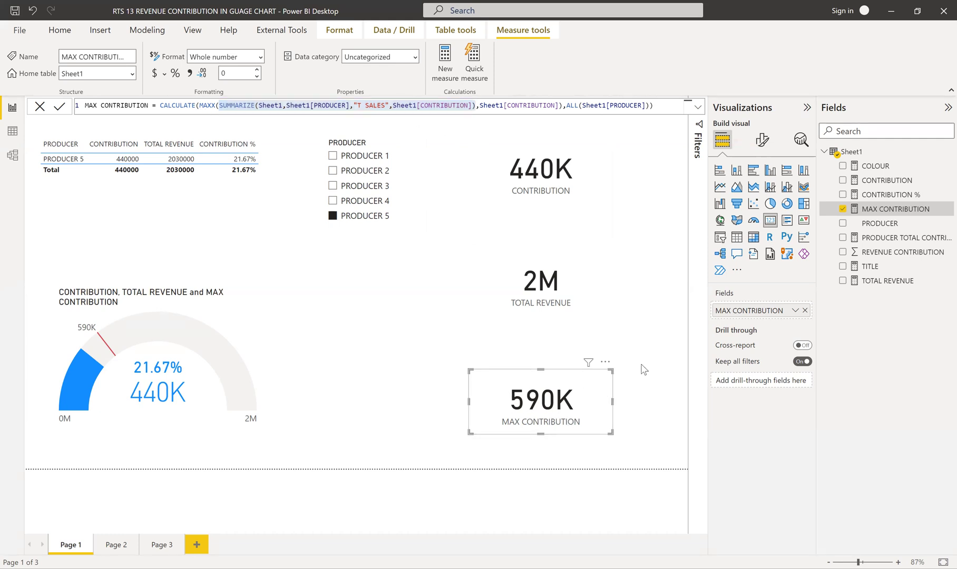
click(387, 294)
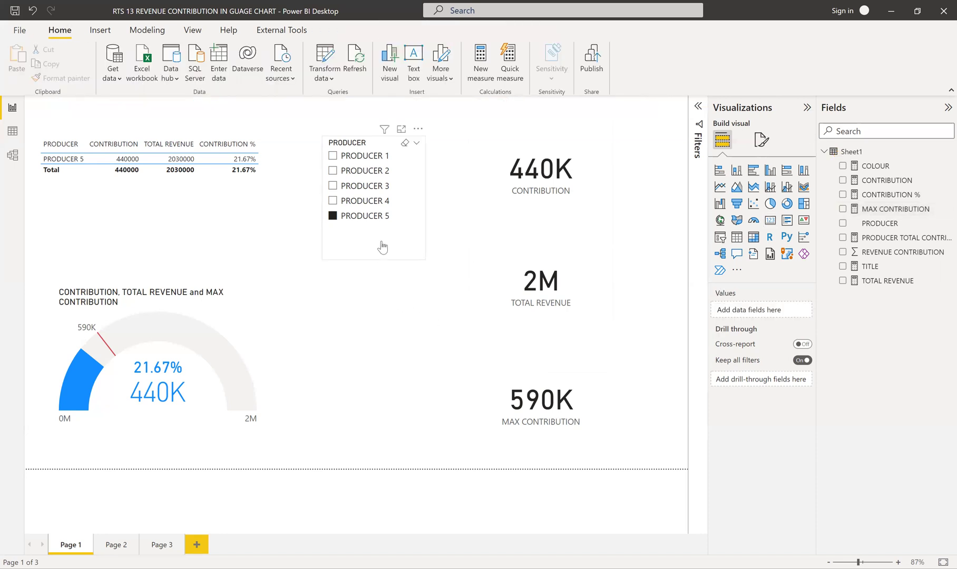
click(370, 256)
drag(374, 257, 377, 233)
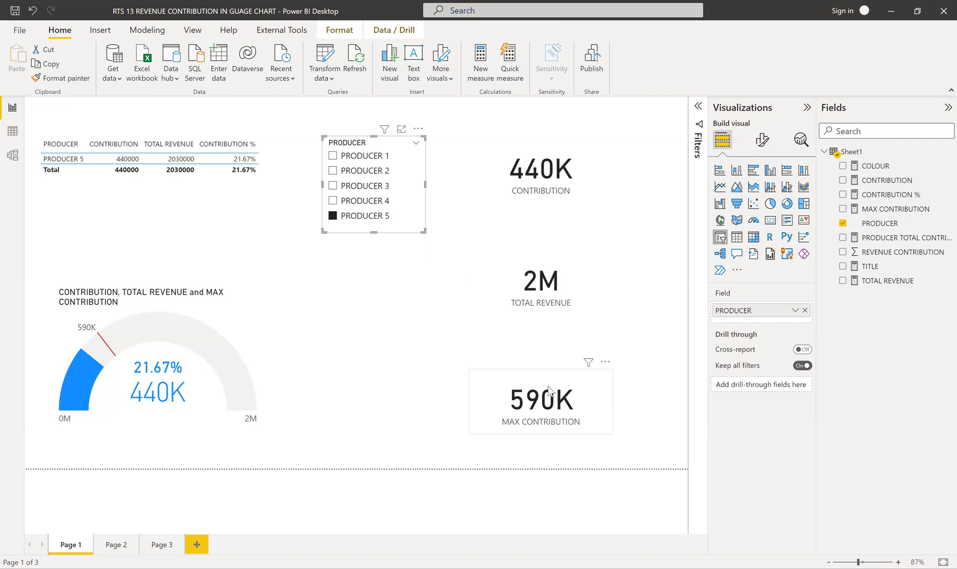
Examine the Page 1 gauge chart, and compare it with the styled gauge and its field assignments on Page 2
mouse_move(246, 384)
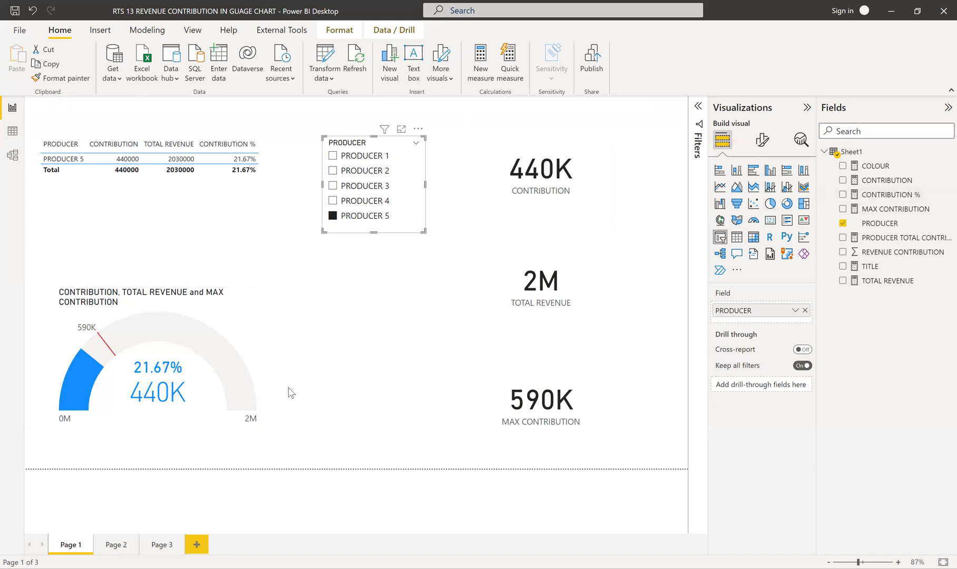
click(251, 325)
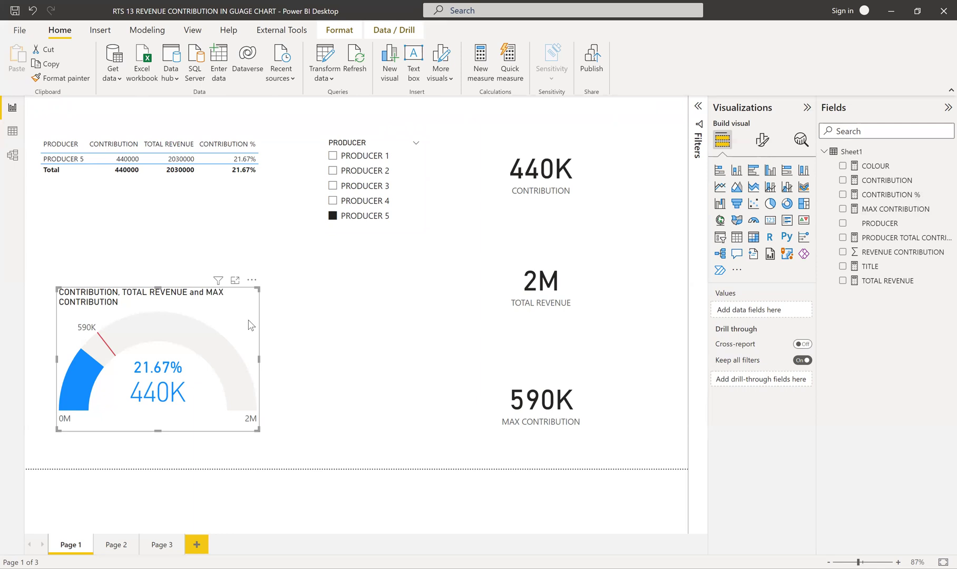
click(120, 549)
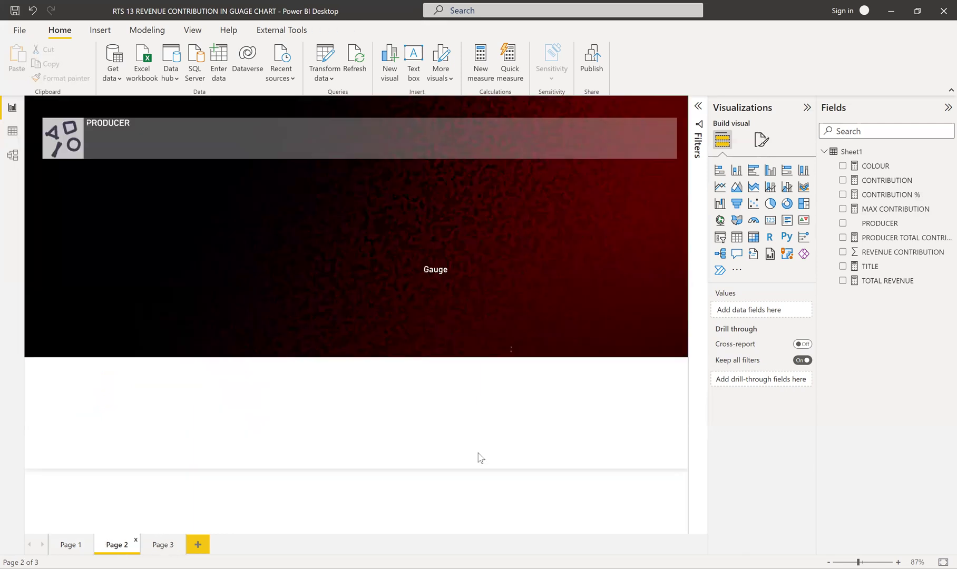
click(661, 310)
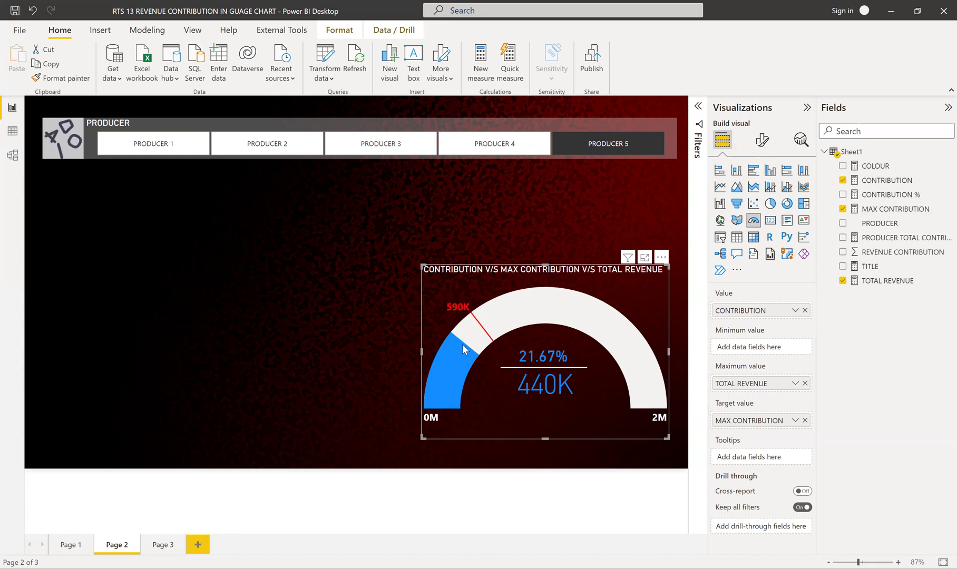
mouse_move(457, 356)
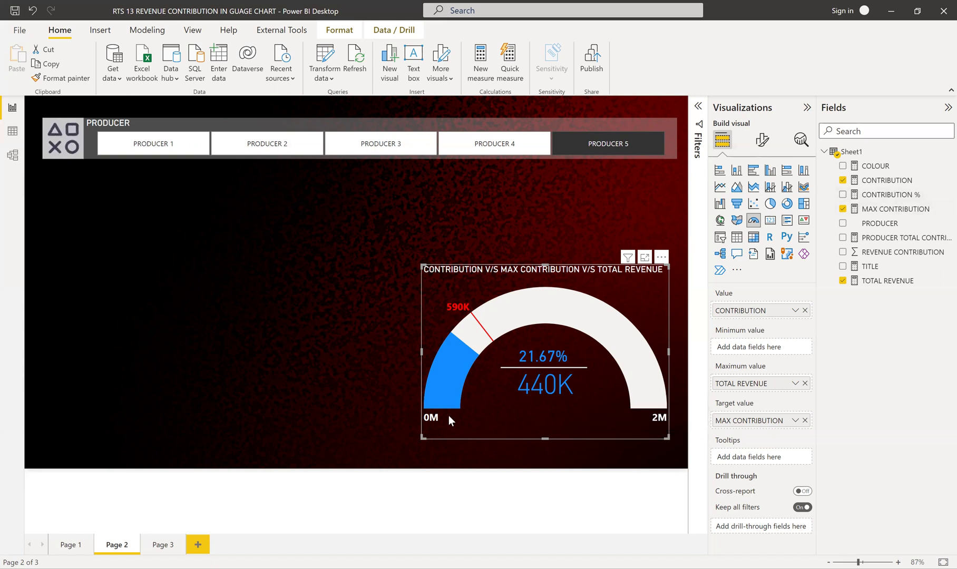
Inspect the Page 2 gauge's axis and general format settings, and return to its value, maximum and target fields
click(762, 140)
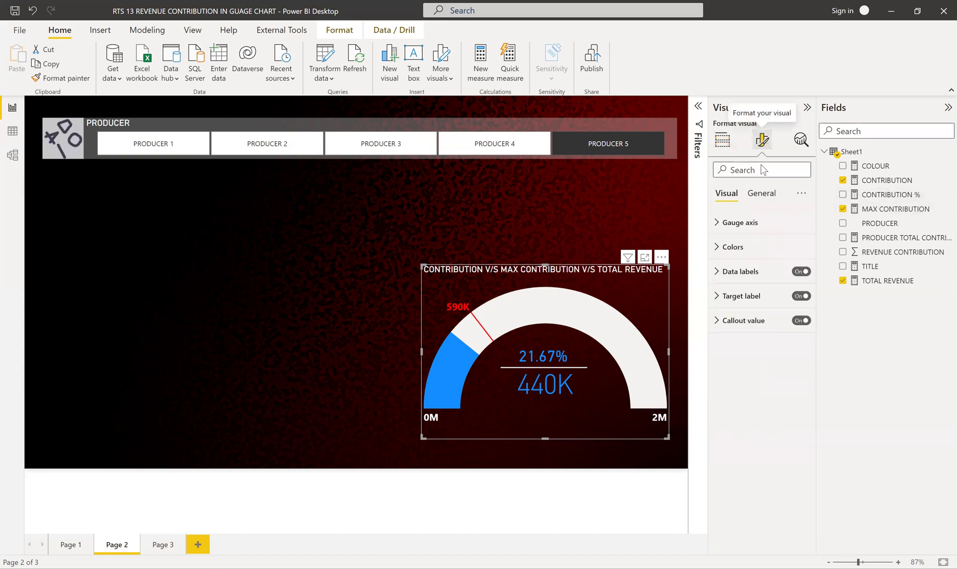
click(740, 224)
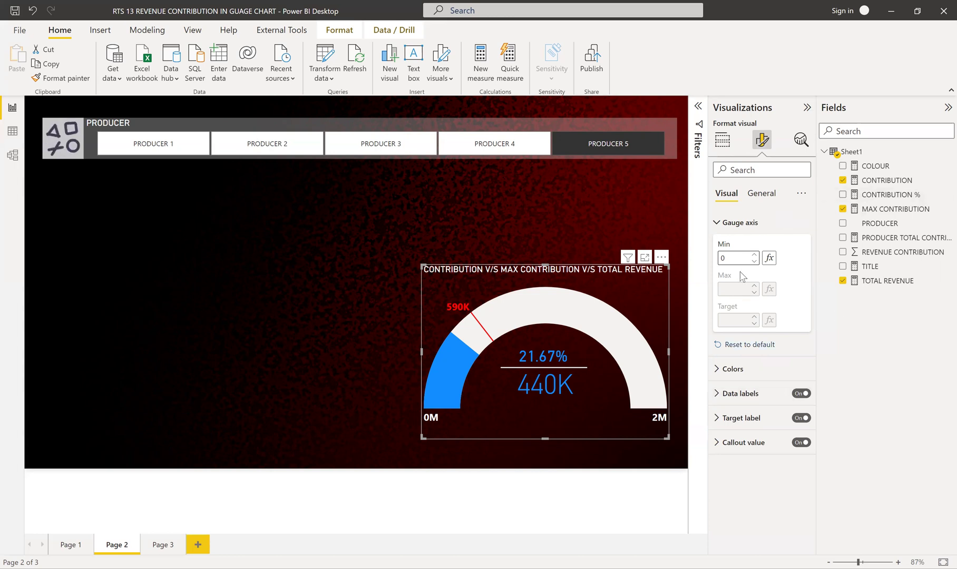
click(760, 195)
click(732, 195)
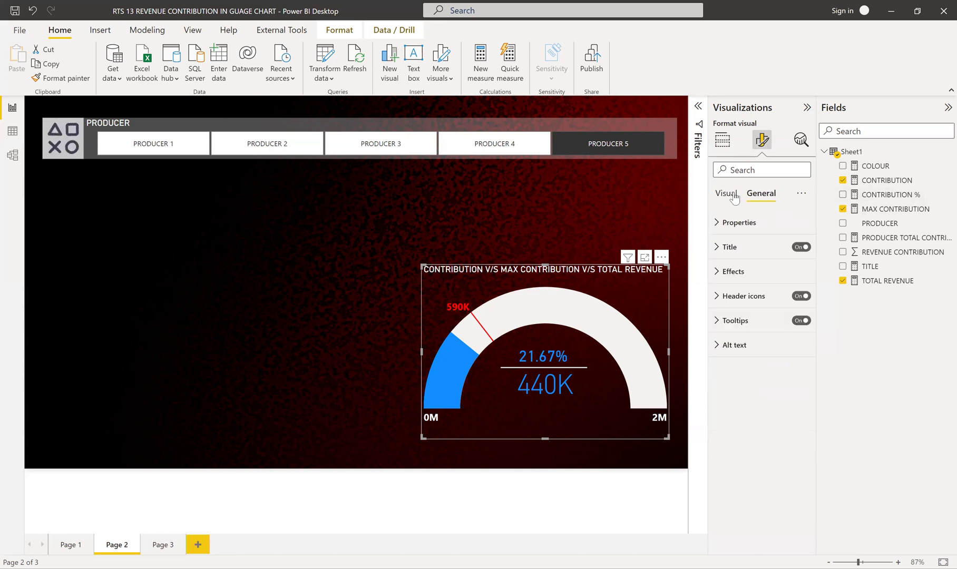
click(722, 139)
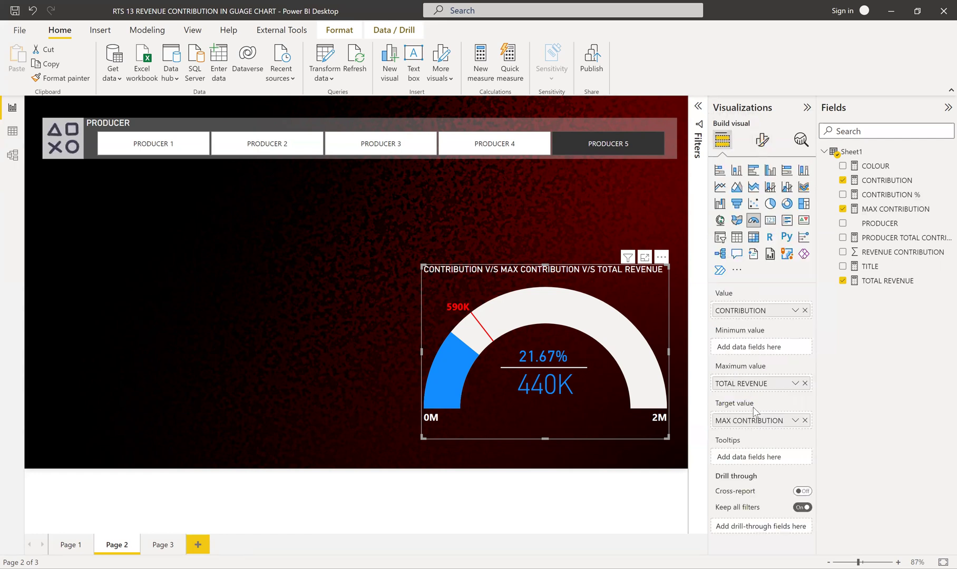
Inspect the grouped percentage card and divider line inside the gauge, and locate the Shapes option for inserting such a line
click(573, 352)
click(573, 356)
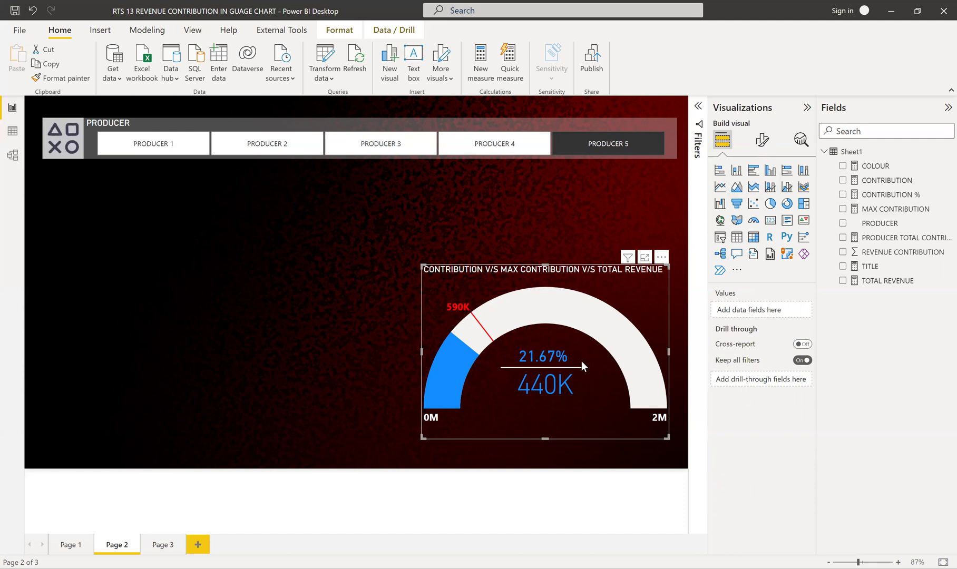
click(580, 359)
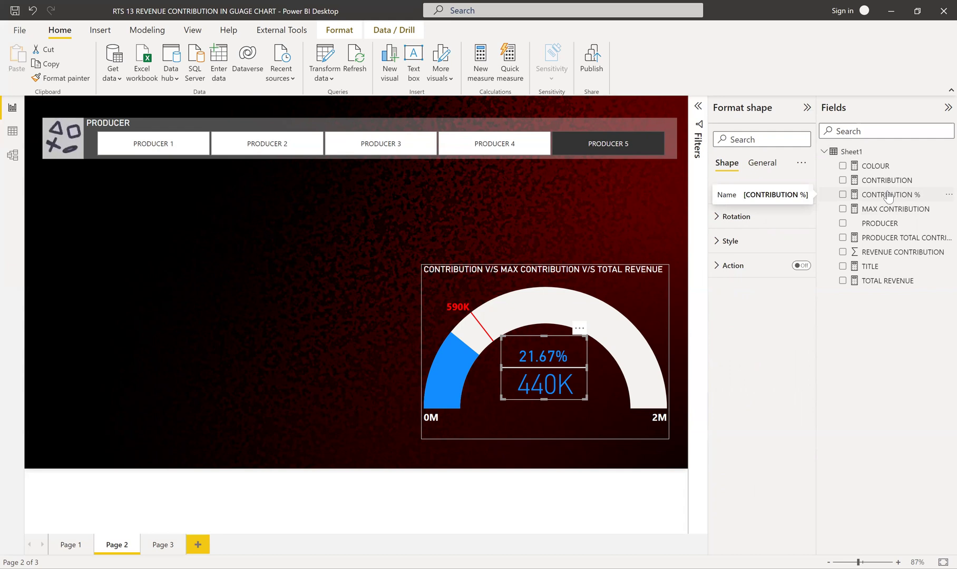
click(423, 227)
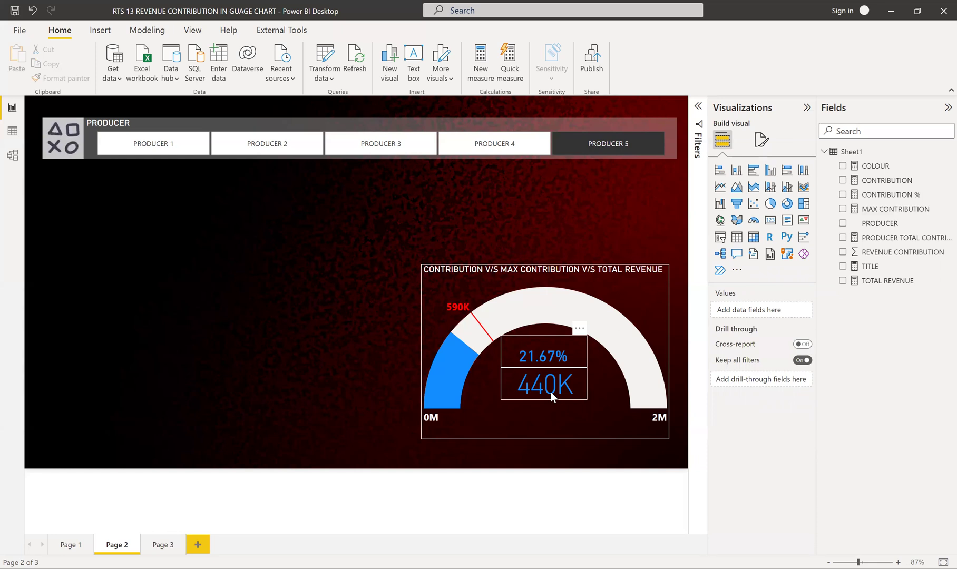
click(99, 30)
click(445, 73)
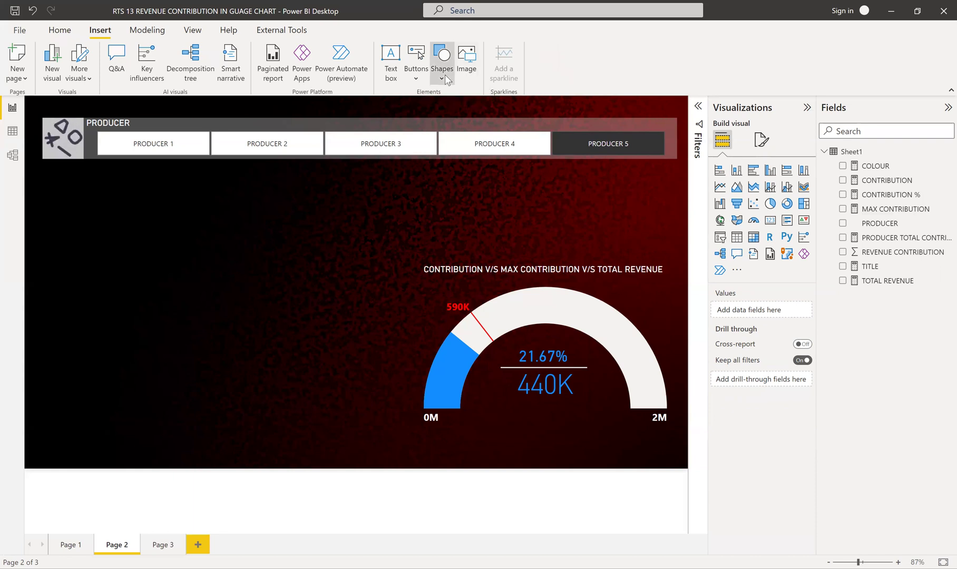
click(579, 224)
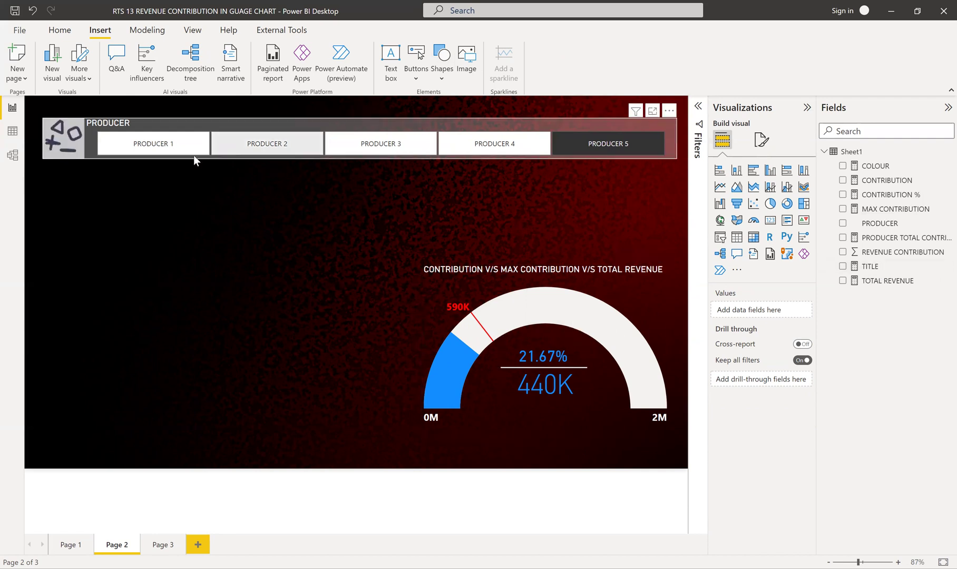
Apply and clear the PRODUCER 1 filter on Page 2 to compare gauge titles, and examine the TITLE measure's formula
click(175, 147)
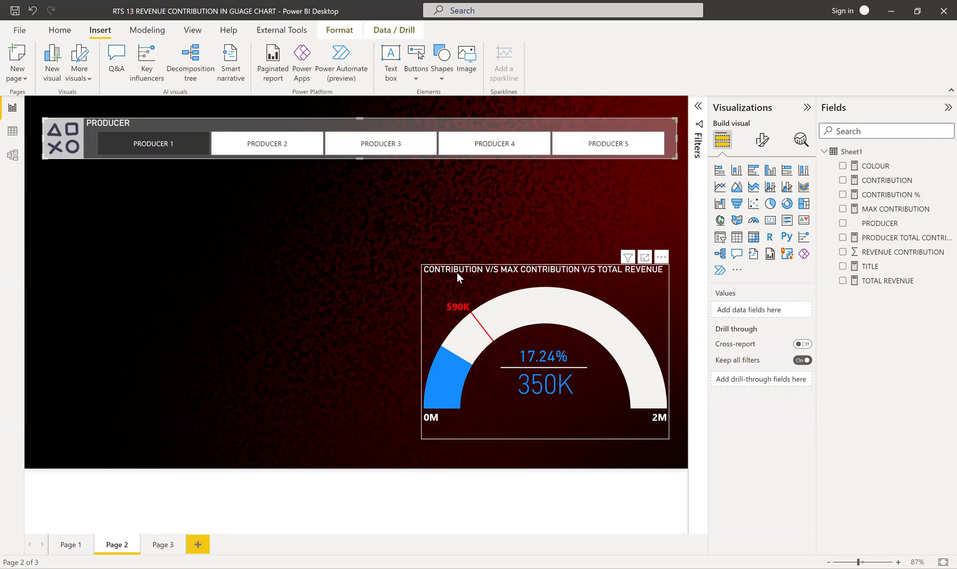
click(193, 149)
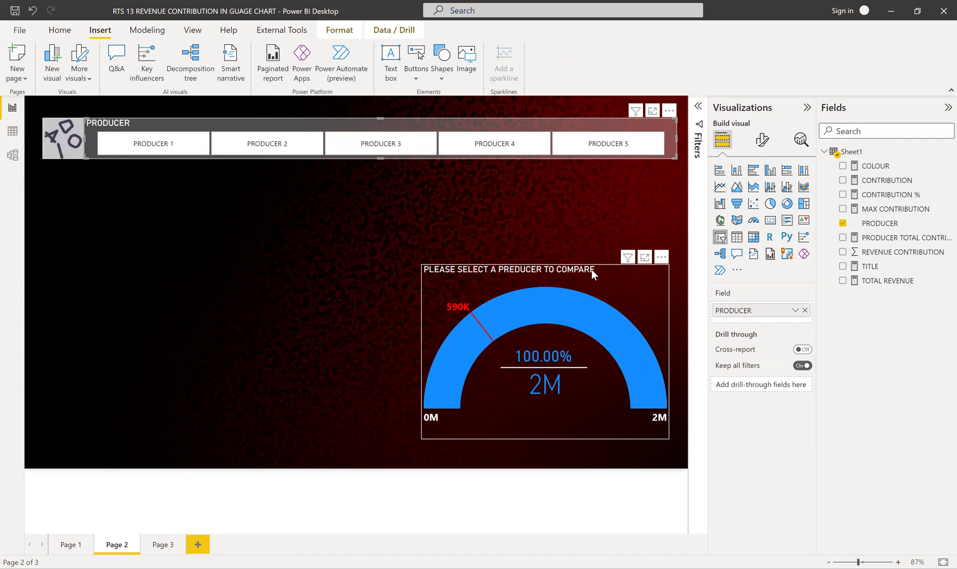
click(146, 150)
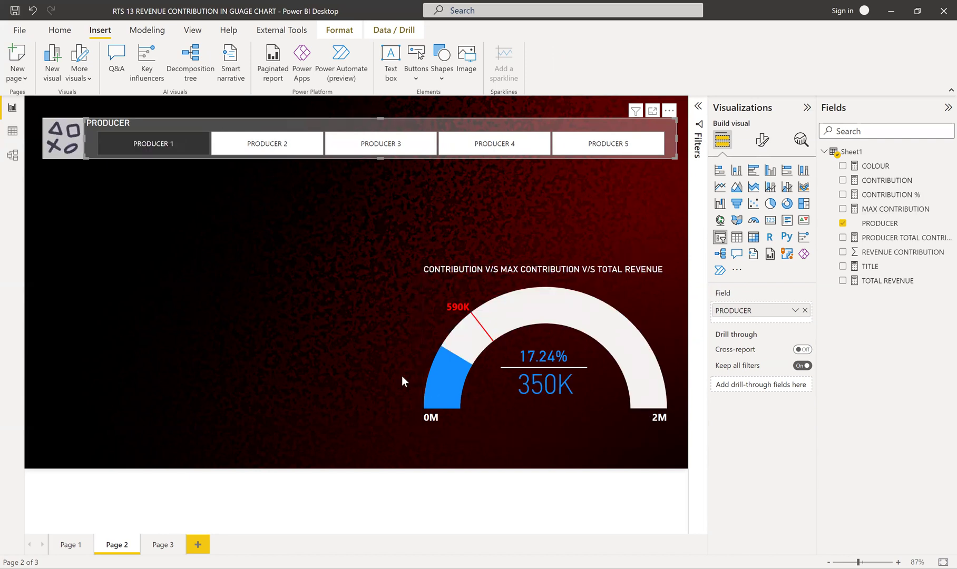
click(153, 151)
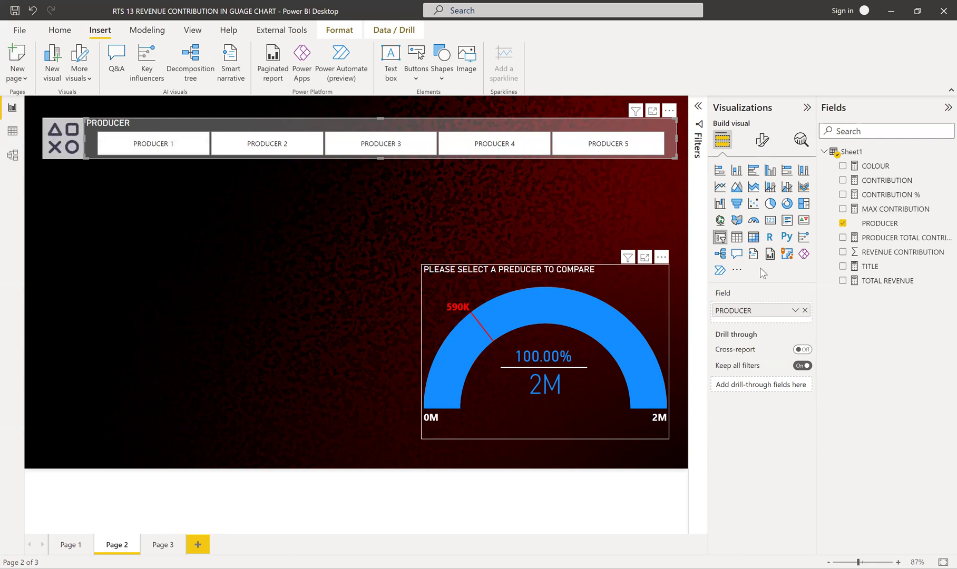
click(870, 267)
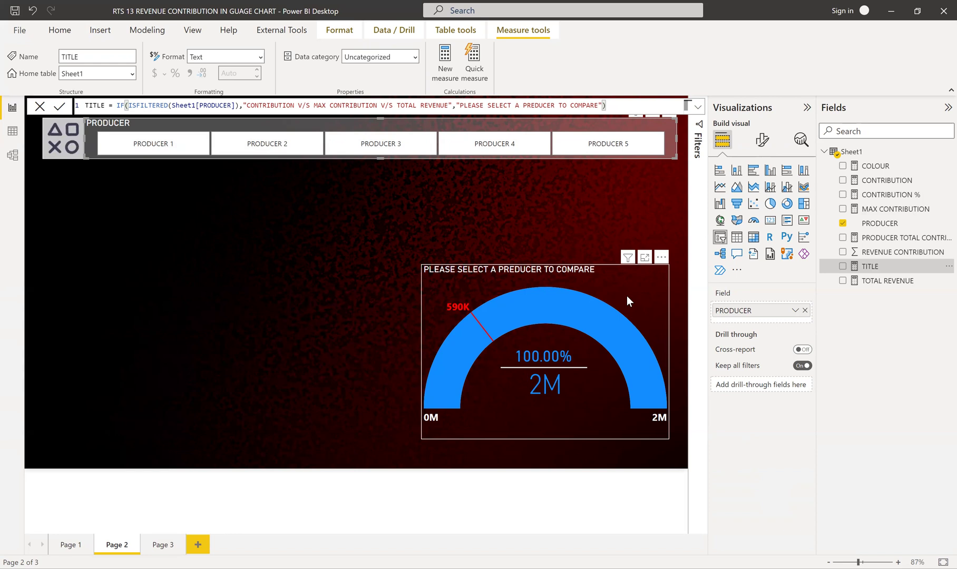
Base the gauge's title text on the TITLE measure through conditional formatting with the Field value format style
click(647, 305)
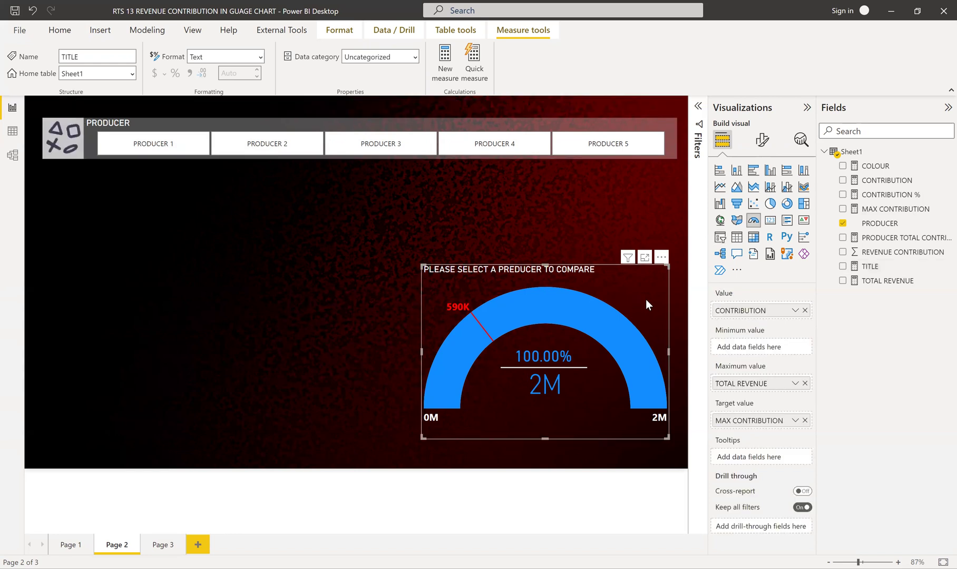
click(760, 141)
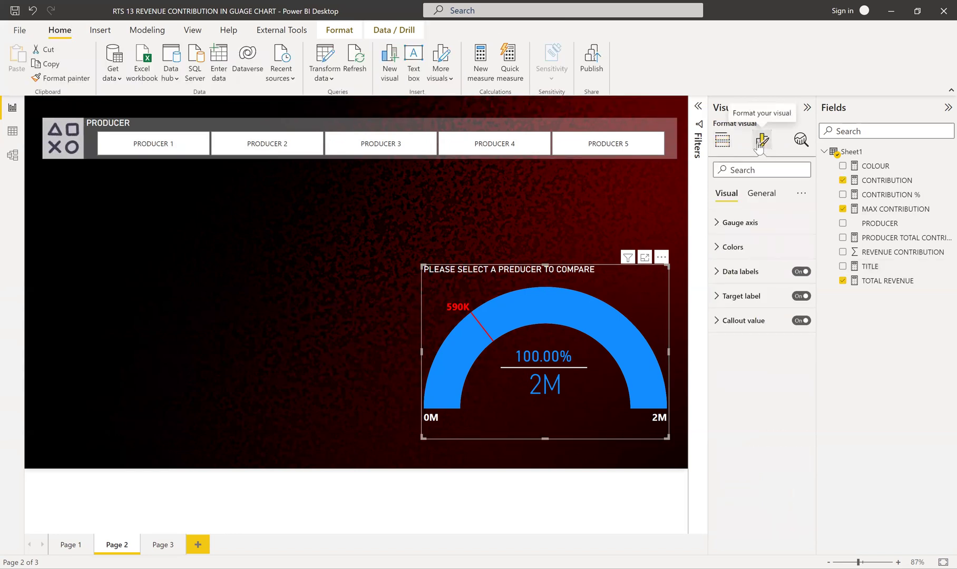
click(753, 194)
click(723, 247)
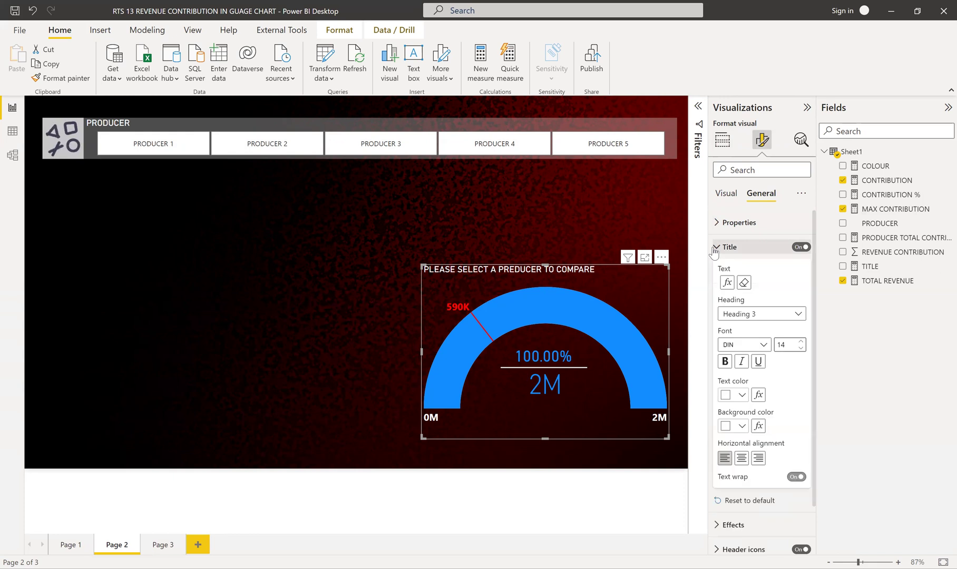
click(727, 283)
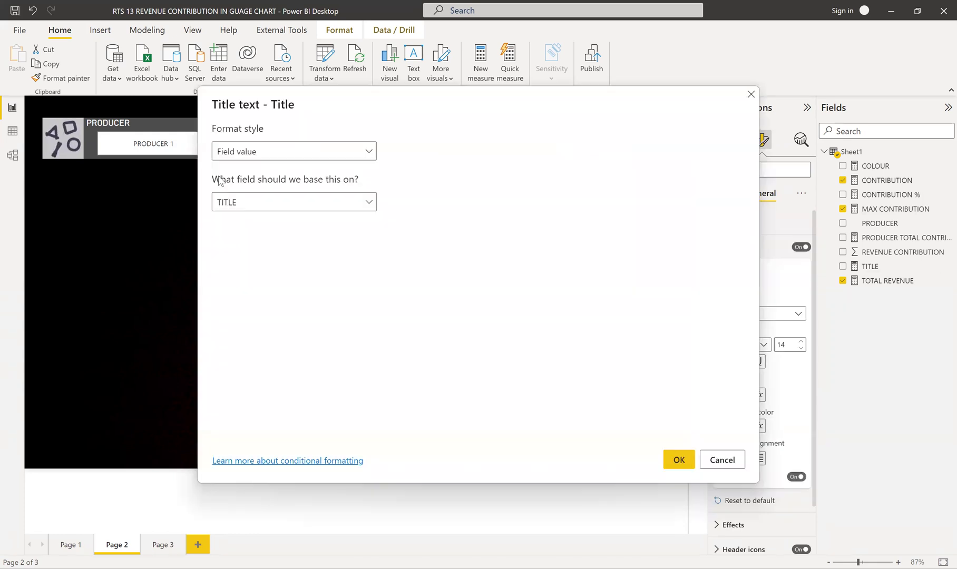
click(284, 202)
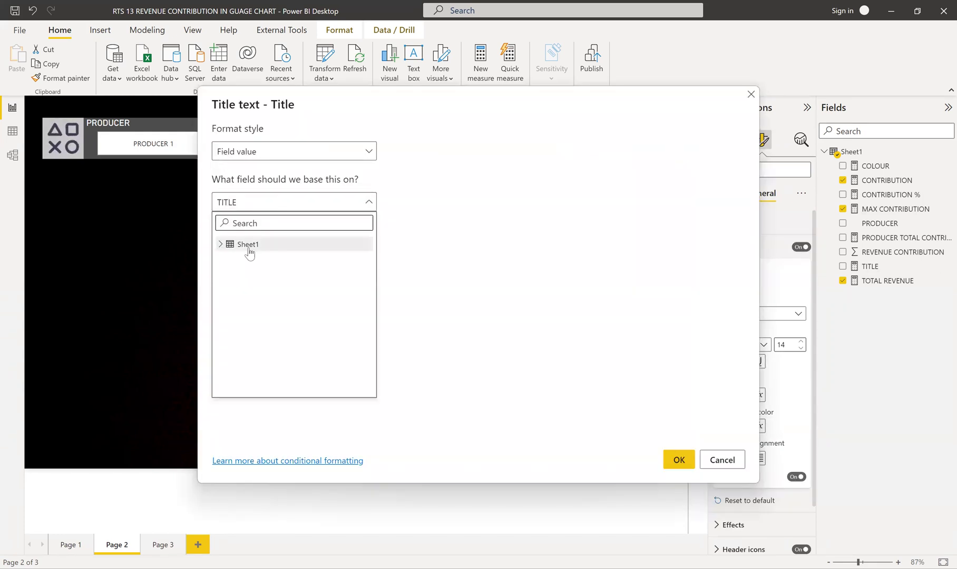
click(221, 246)
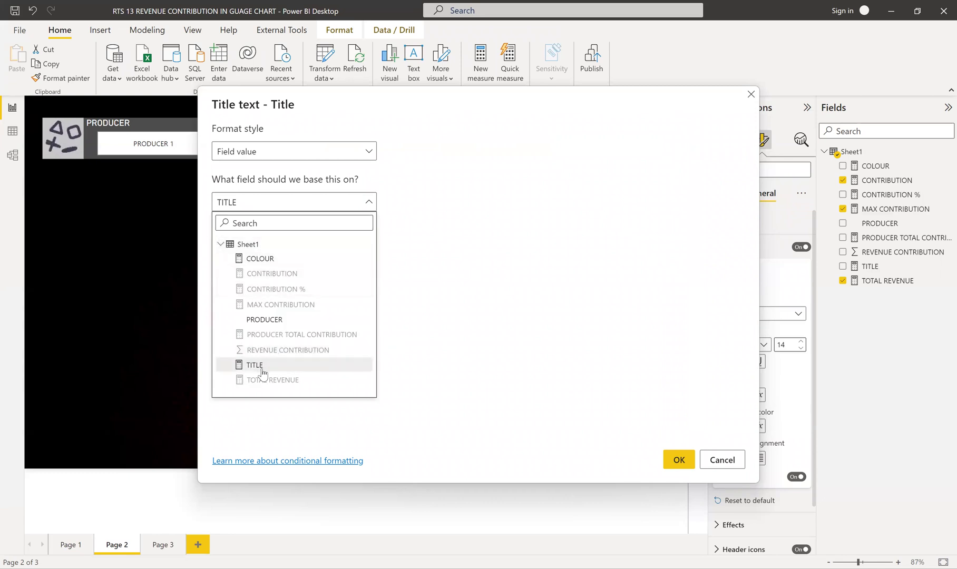
click(676, 460)
click(679, 461)
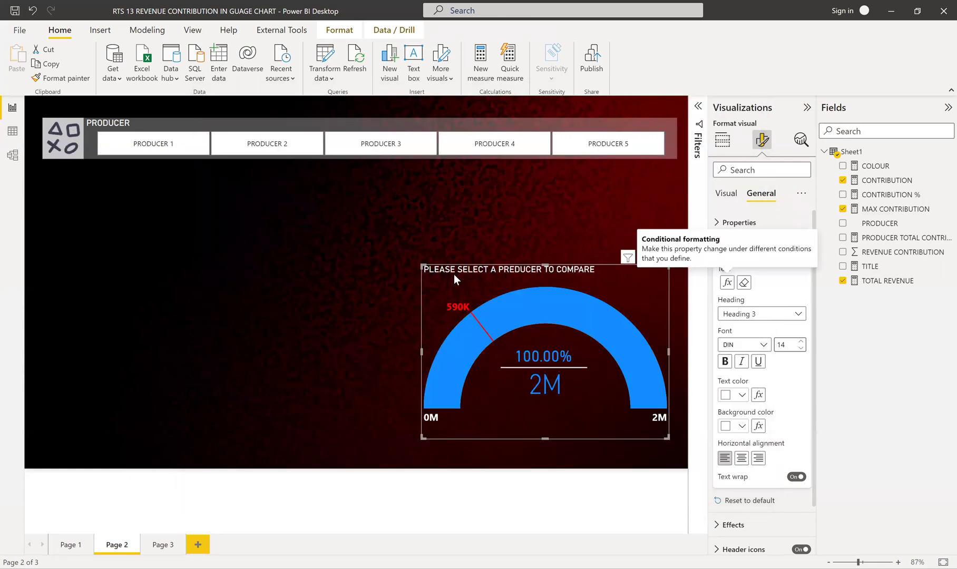
Filter Page 2 by PRODUCER 1, and examine the gauge's target label and color settings and the COLOUR measure's formula
click(145, 147)
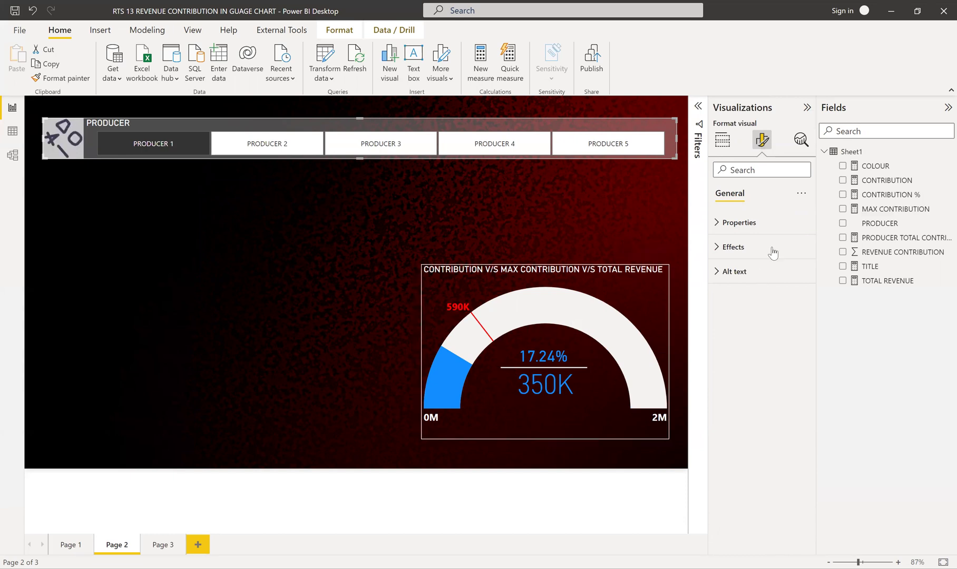
click(653, 331)
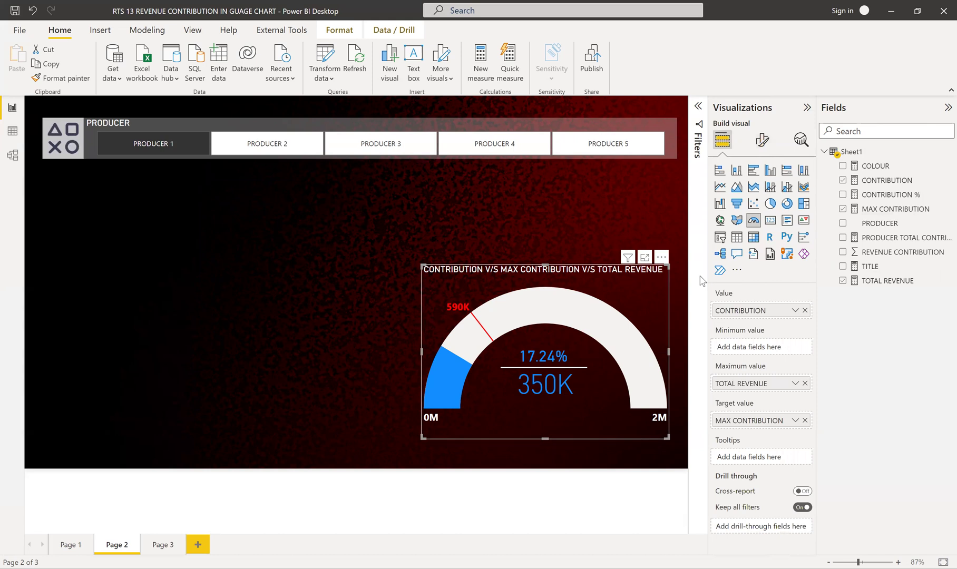
click(762, 140)
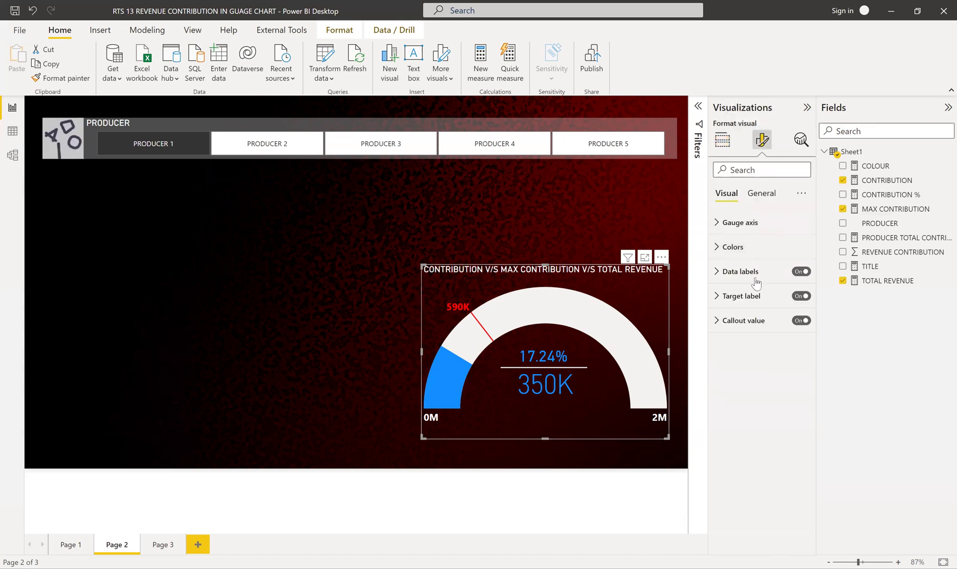
click(727, 296)
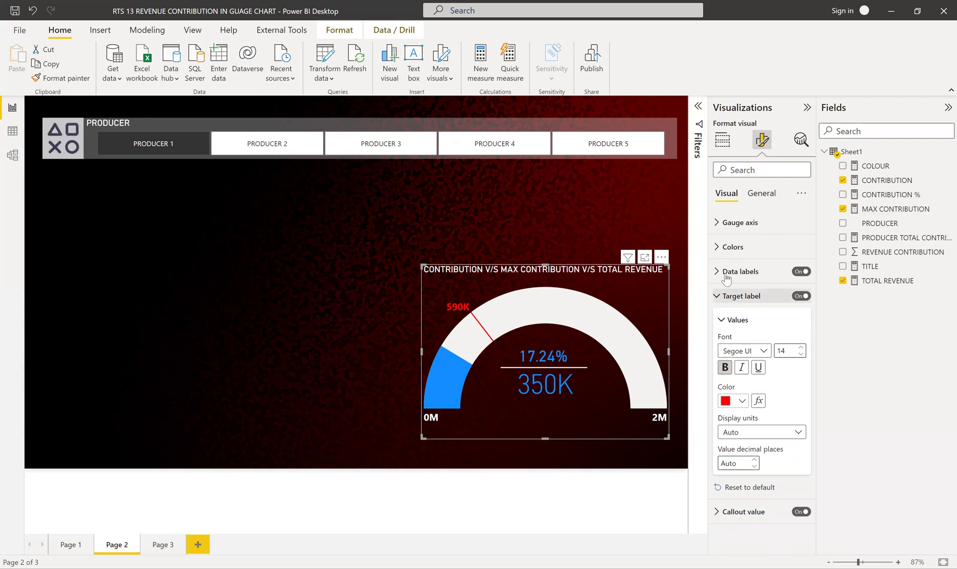
click(722, 247)
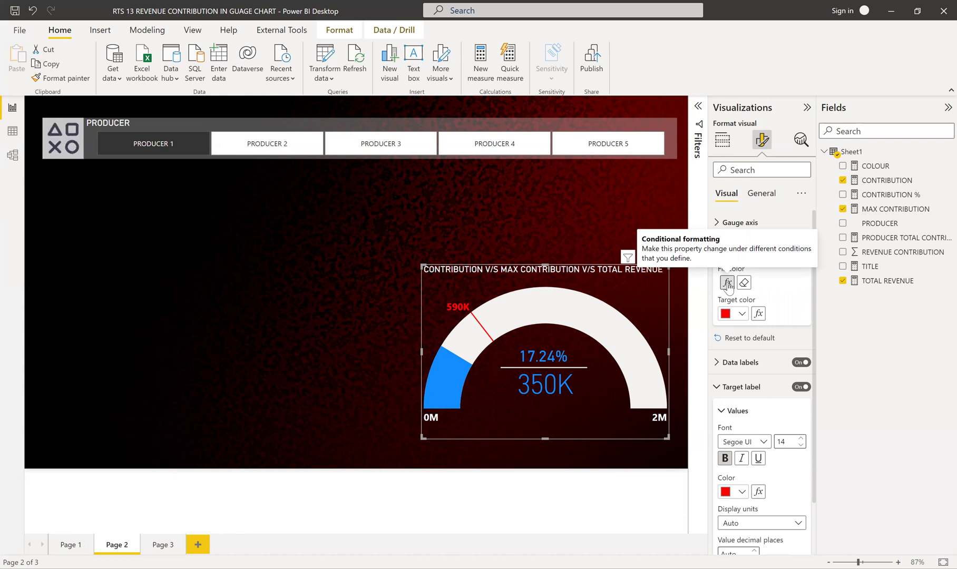
click(879, 167)
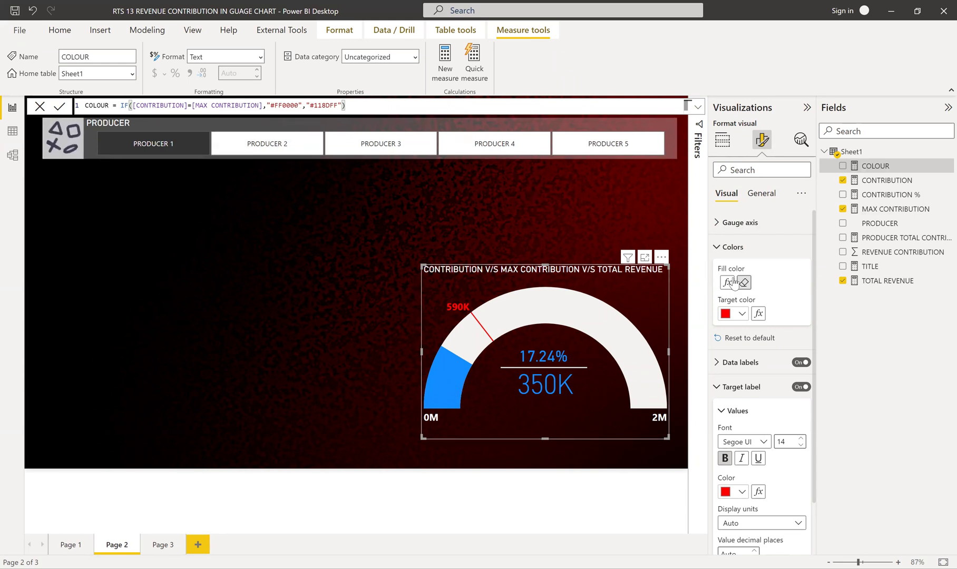
Filter Page 2 by PRODUCER 2, PRODUCER 3 and PRODUCER 4 in turn to compare the gauge's fill color and values
click(248, 150)
click(248, 149)
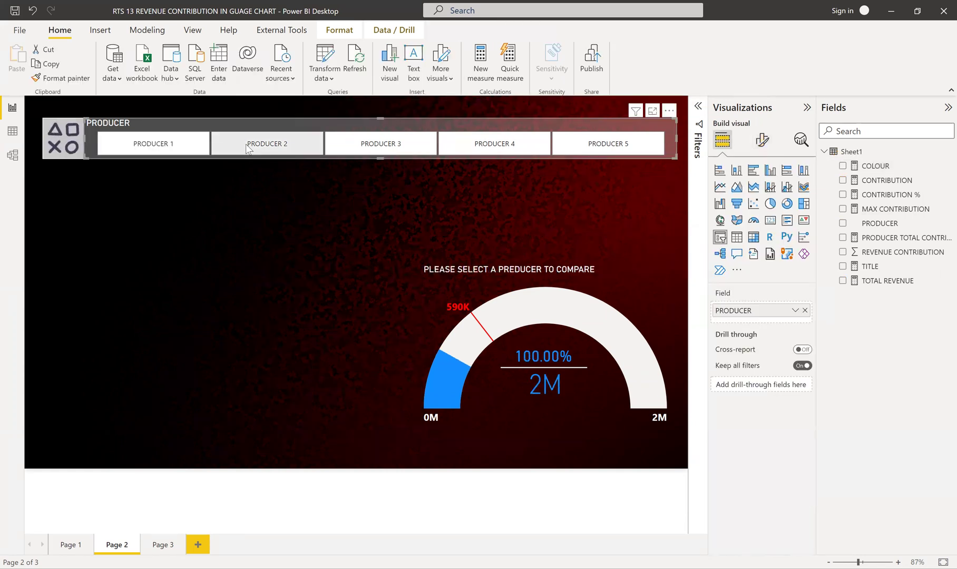
click(314, 148)
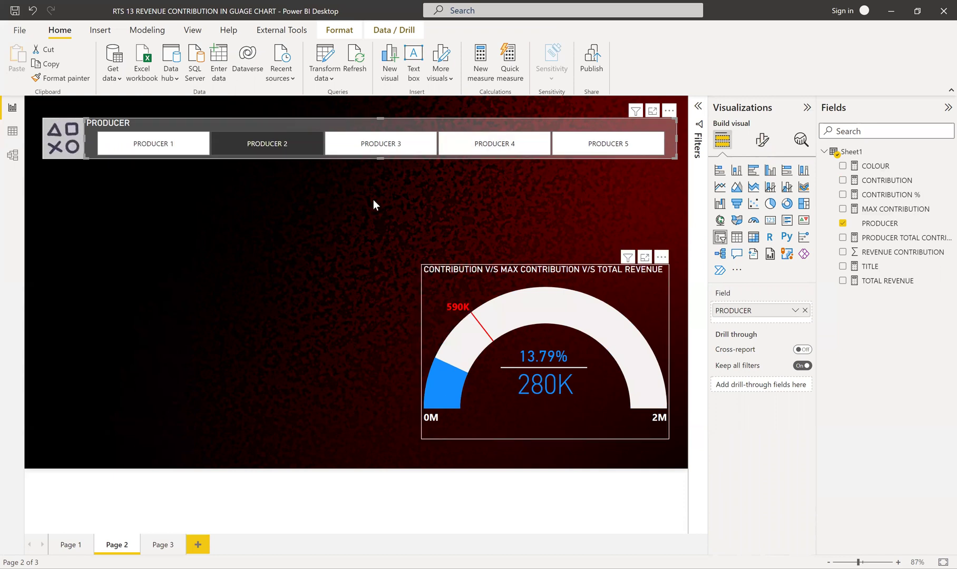
click(374, 143)
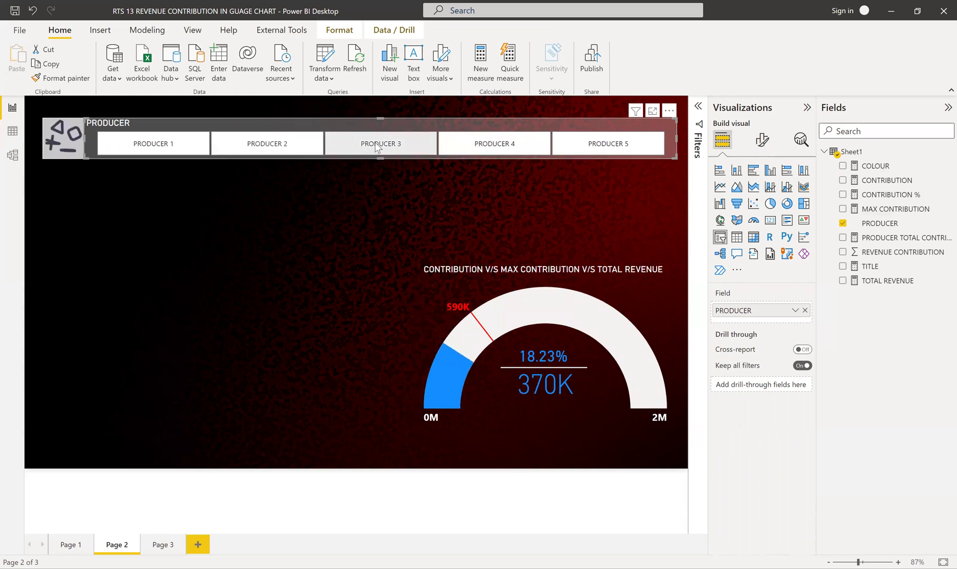
click(467, 147)
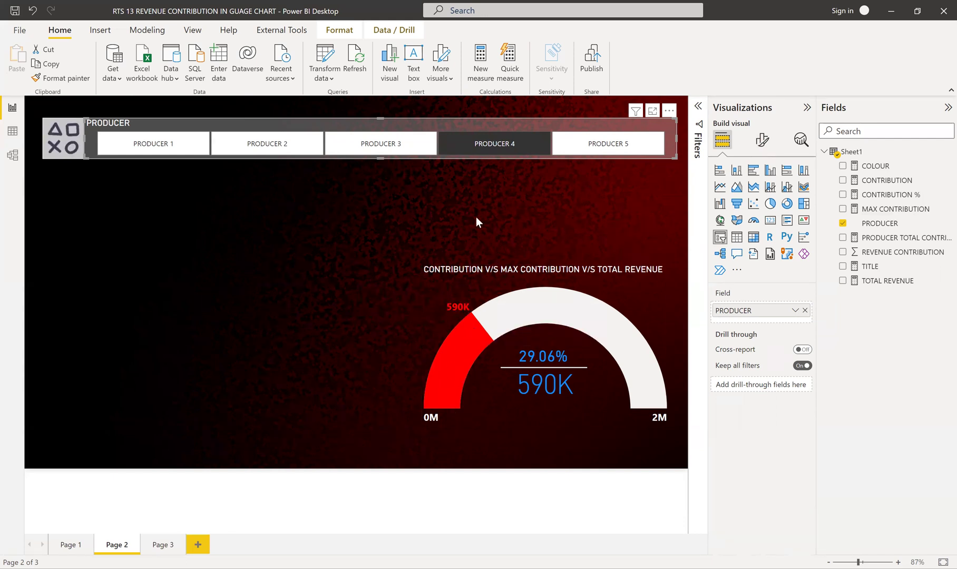
Filter Page 2 by PRODUCER 5, PRODUCER 4 and PRODUCER 3 together to examine their combined contribution in the gauge
click(587, 147)
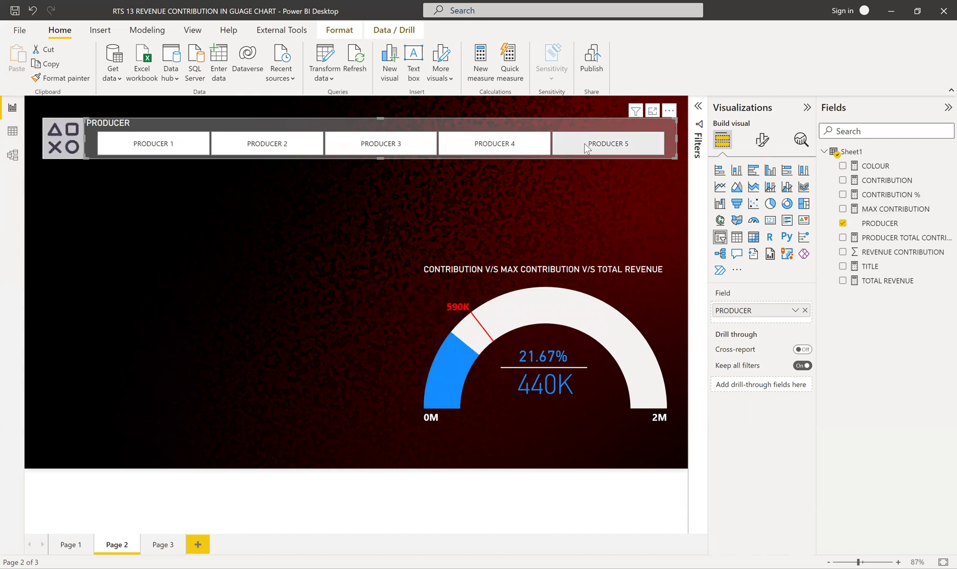
ctrl+click(493, 149)
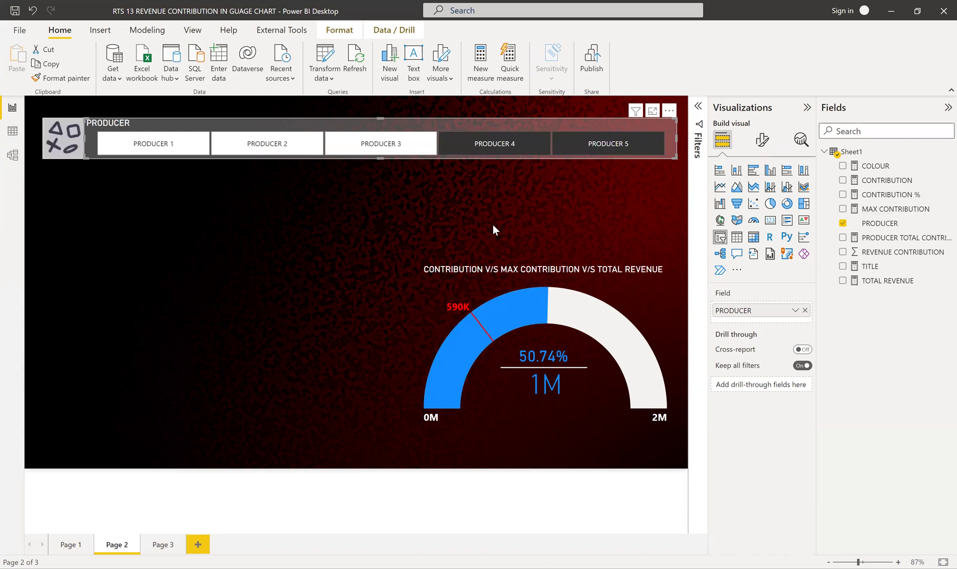
ctrl+click(392, 148)
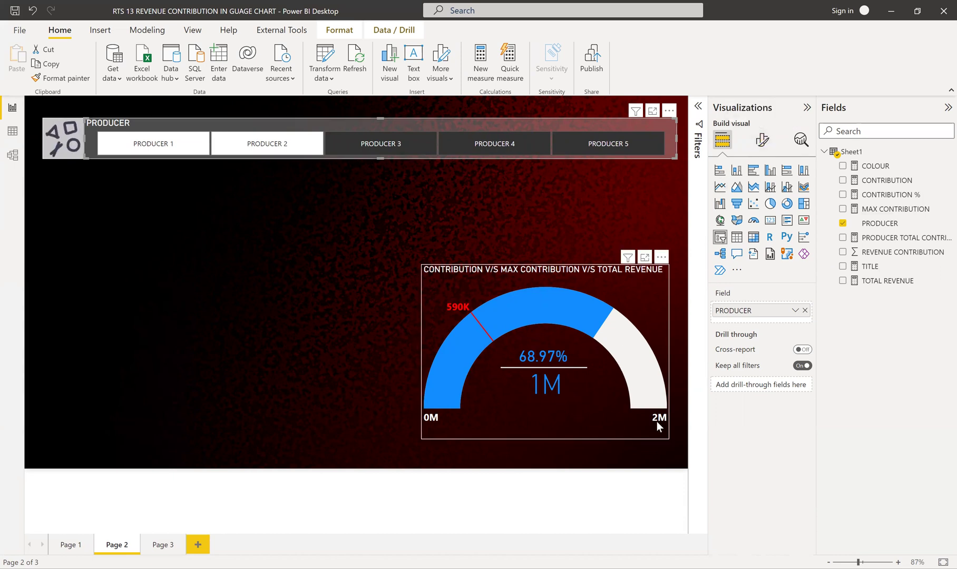
Examine the gauge's data label settings, including font, color and display units, and deselect the gauge
click(598, 421)
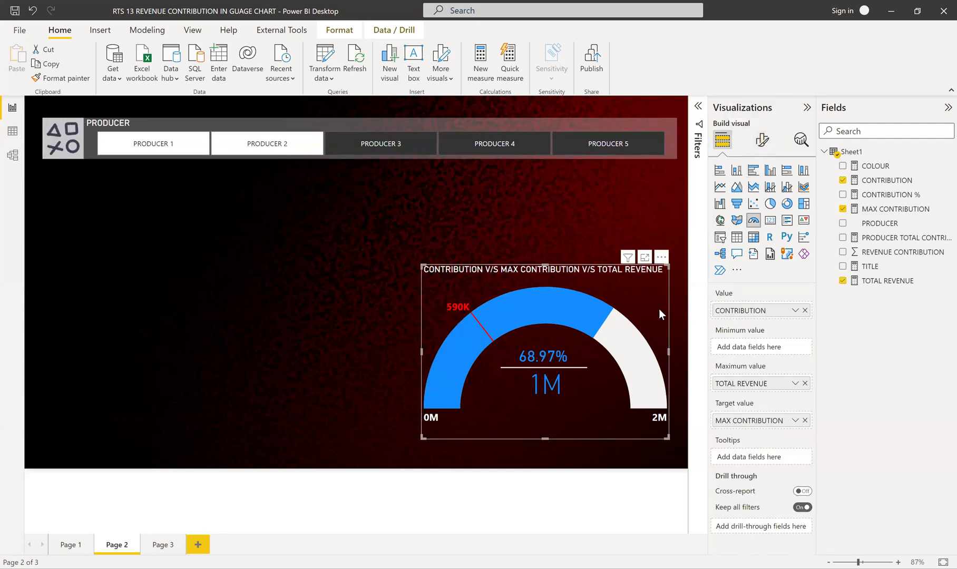
click(764, 140)
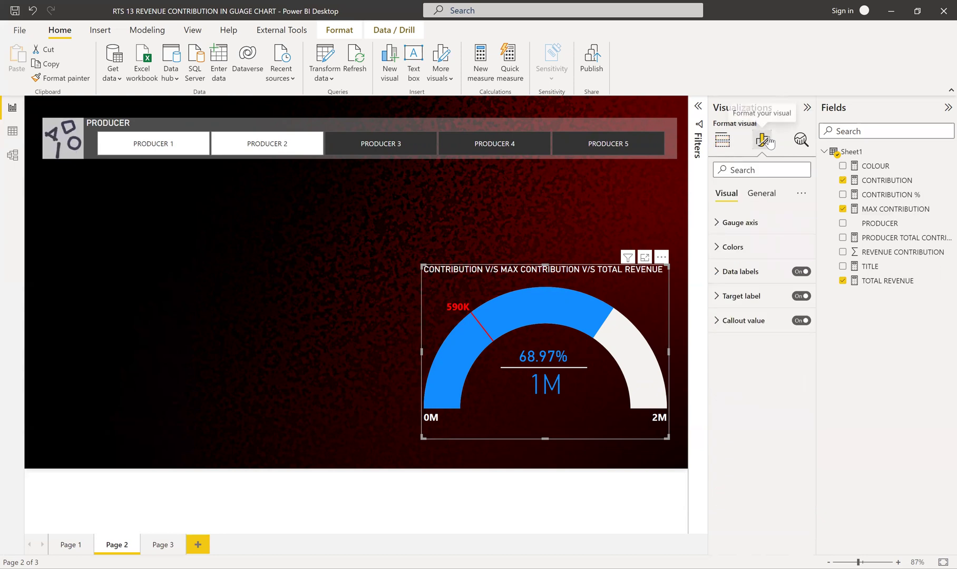
click(718, 273)
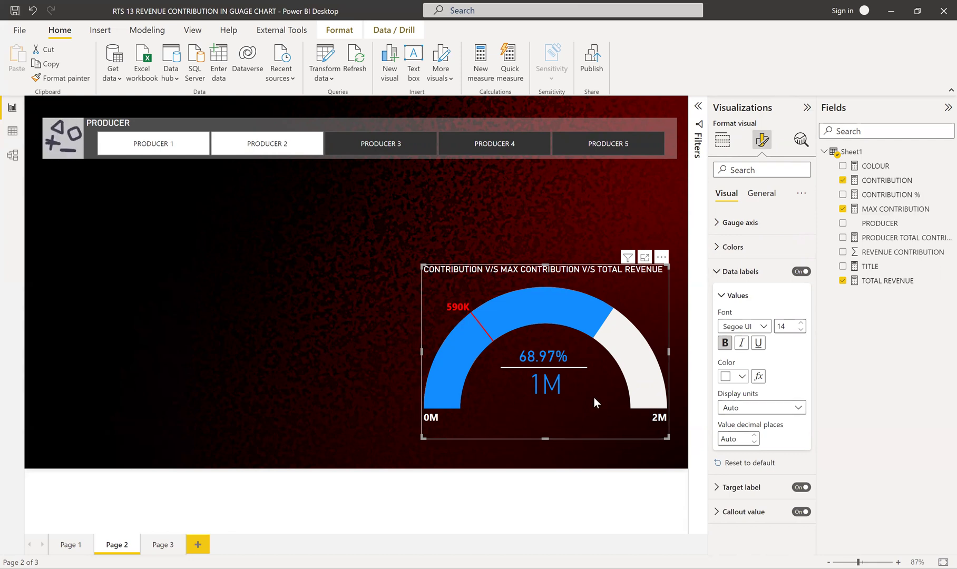
click(373, 268)
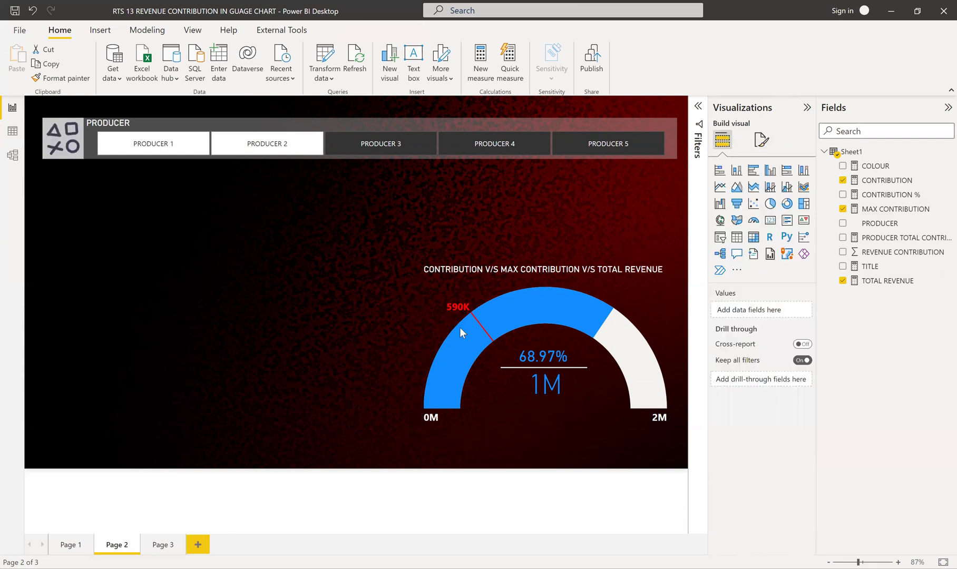